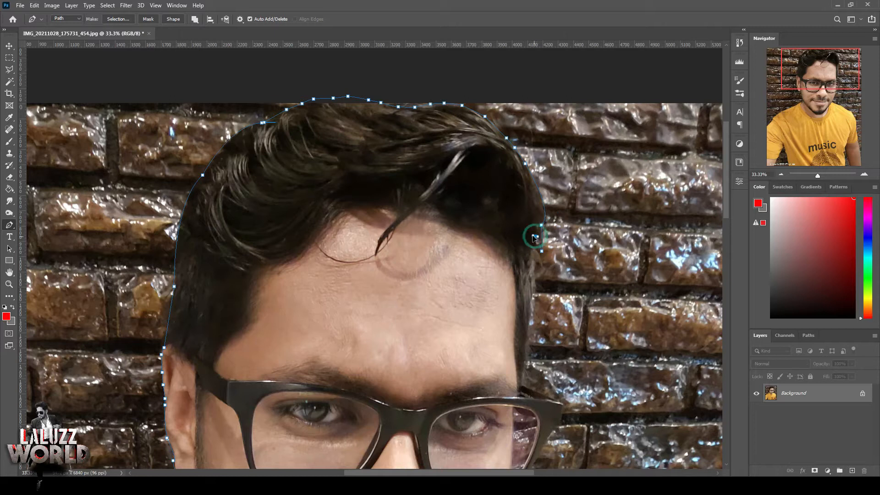
Continue the pen path down the side of the hair and around the glasses frame to the cheek
click(531, 323)
click(522, 383)
drag(546, 440, 578, 366)
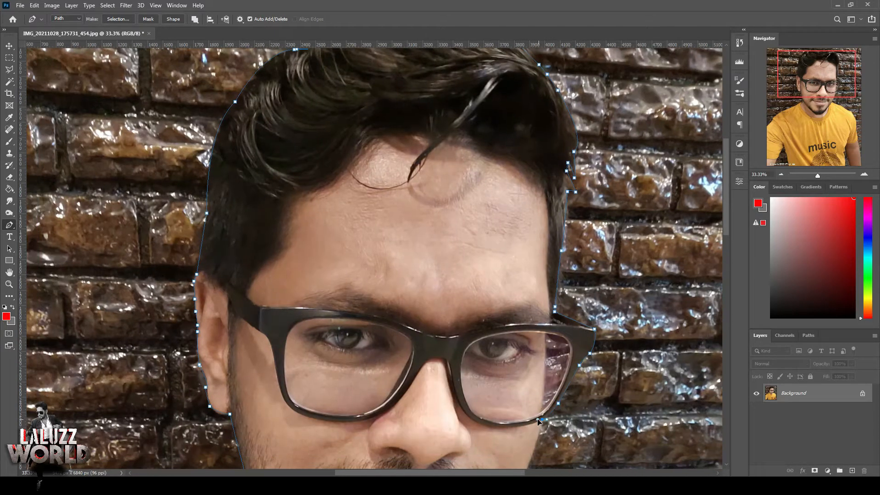
drag(538, 419, 533, 362)
Extend the pen path from the neck along the shirt's collar and shoulder to the upper sleeve
click(538, 366)
click(553, 375)
click(573, 382)
click(589, 389)
click(643, 420)
click(650, 425)
click(669, 435)
click(684, 440)
click(698, 449)
click(704, 455)
click(710, 467)
drag(709, 467, 647, 240)
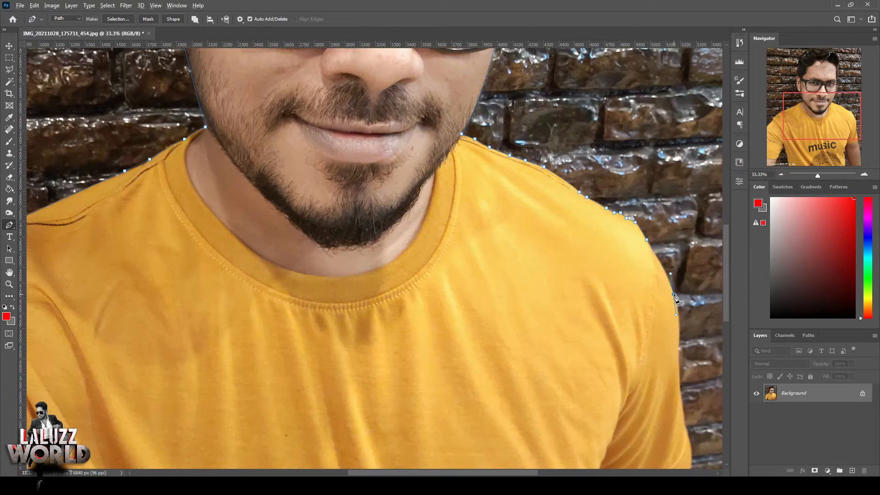
Trace the pen path down the sleeve and outer arm, around the photo's lower edge and up the inner arm to the shirt
click(684, 413)
drag(687, 431, 687, 293)
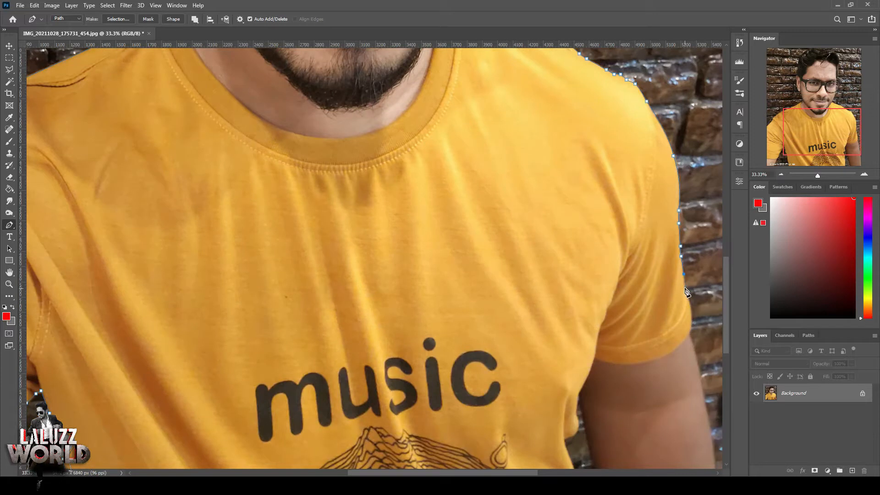
click(705, 404)
drag(727, 342, 726, 371)
drag(520, 474, 528, 475)
click(693, 453)
click(595, 442)
click(583, 405)
click(549, 274)
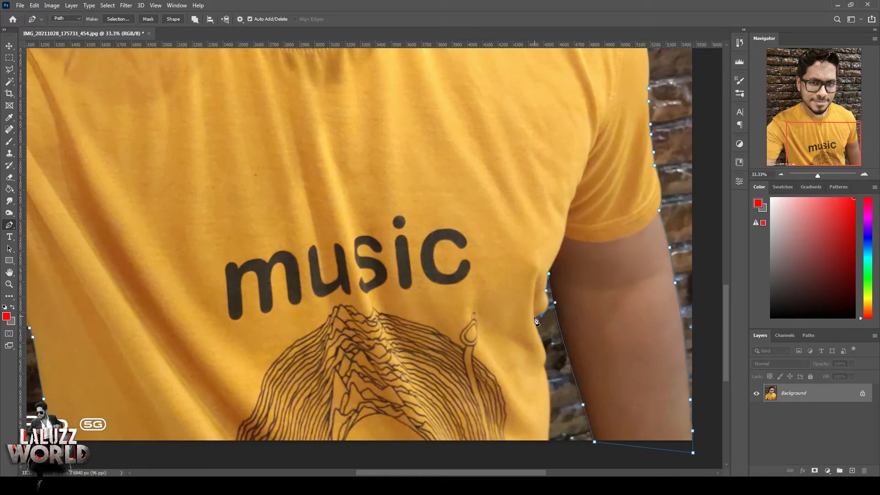
Close the path along the shirt's lower edge and mask out the photo's background using it as a selection
click(549, 435)
scroll(549, 390, down, 2)
click(550, 391)
click(98, 402)
click(51, 389)
key(ctrl+Return)
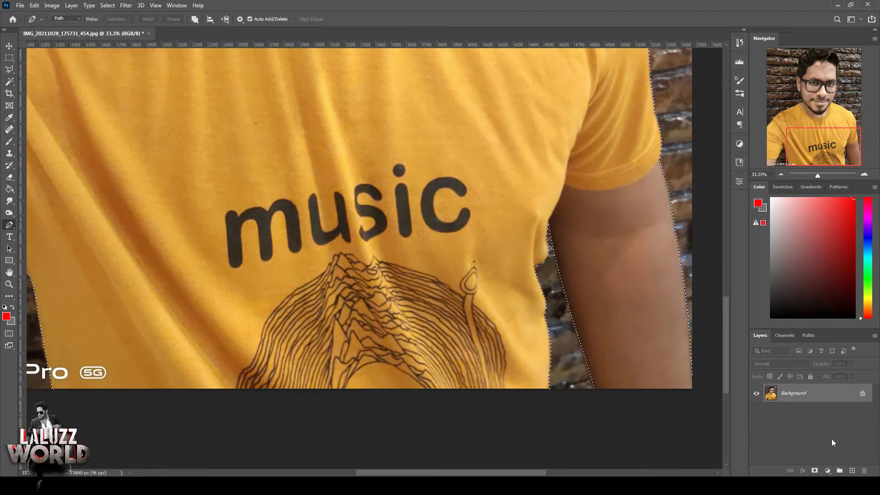
click(815, 471)
Trace the background patch showing through the glasses lens beside the face and turn the path into a selection
drag(847, 157, 843, 87)
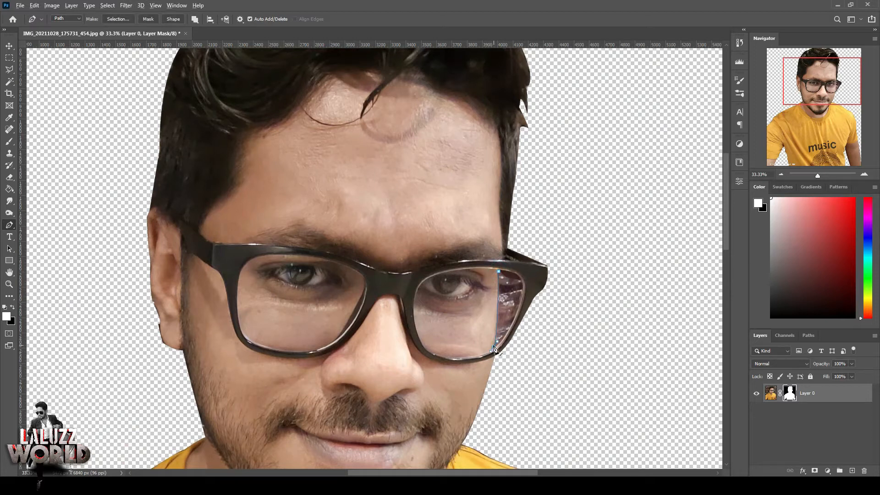
click(864, 175)
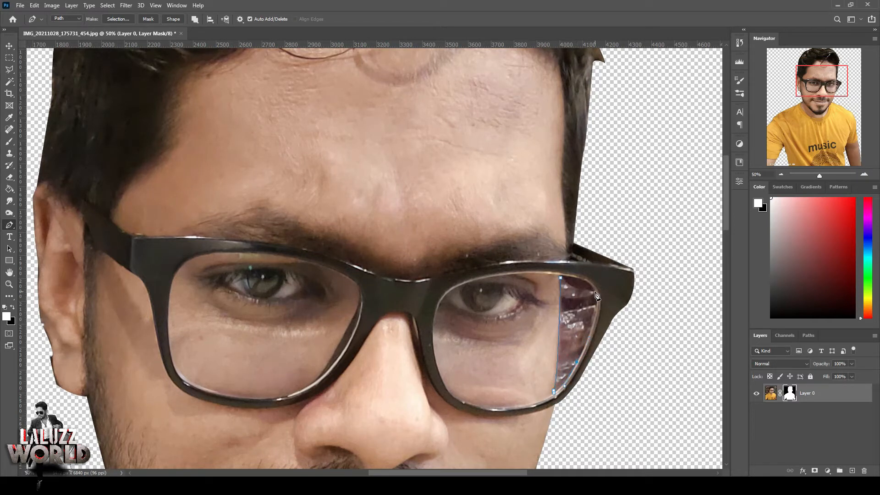
key(ctrl+z)
click(563, 281)
key(ctrl+Return)
Paint the selected lens area black on the layer mask with a Soft Round brush, and deselect
click(9, 141)
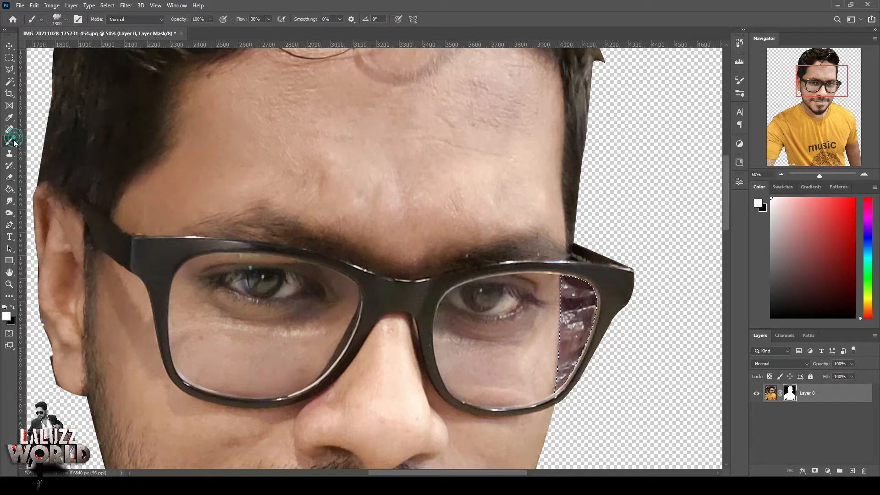
click(66, 23)
scroll(49, 142, up, 5)
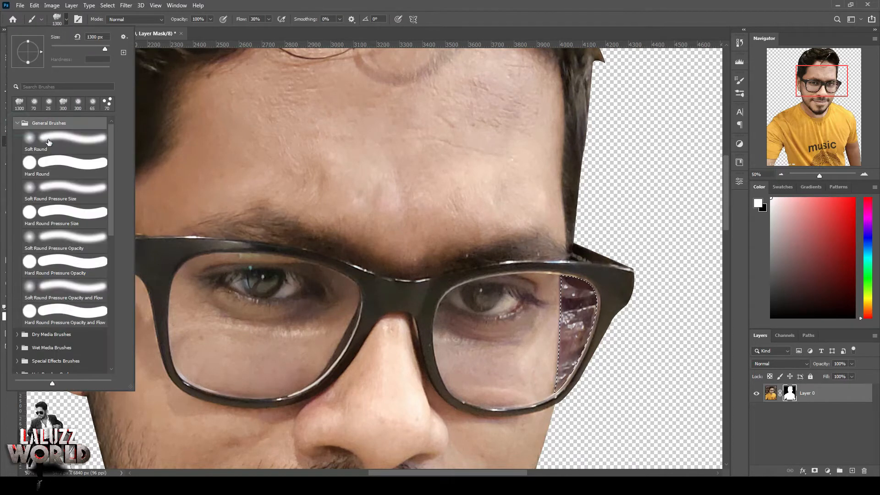
double_click(49, 142)
key(x)
drag(520, 334, 527, 321)
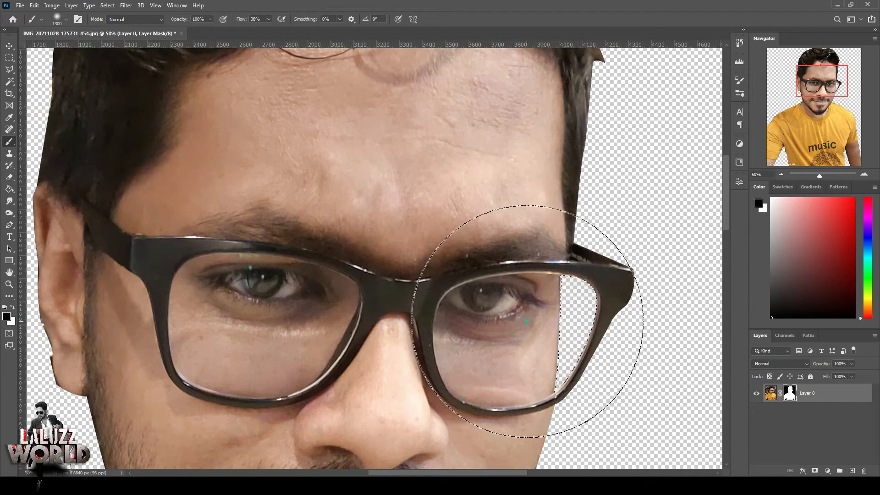
click(9, 57)
key(ctrl+d)
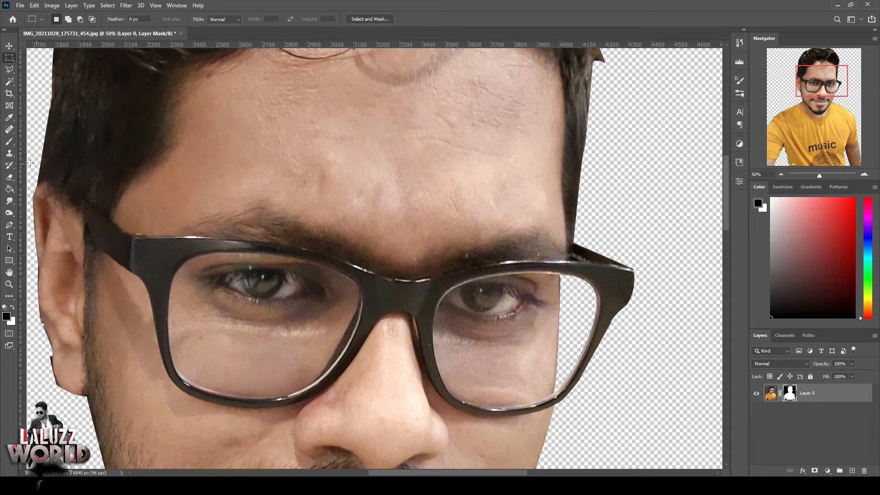
Create a new blank 2000 px square document at 100 ppi
click(782, 175)
click(782, 175)
click(20, 5)
click(18, 15)
double_click(361, 151)
click(9, 46)
Return to the portrait document and apply the layer mask permanently to the cut-out layer
click(117, 35)
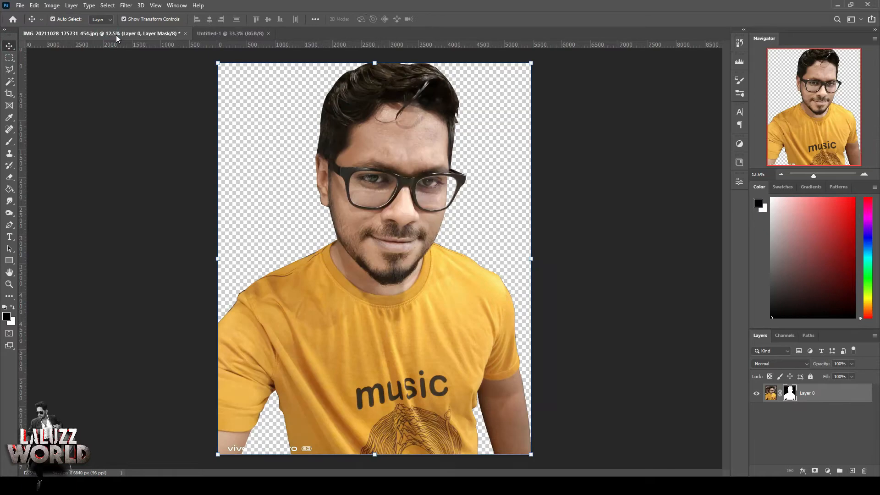
right_click(795, 402)
click(807, 328)
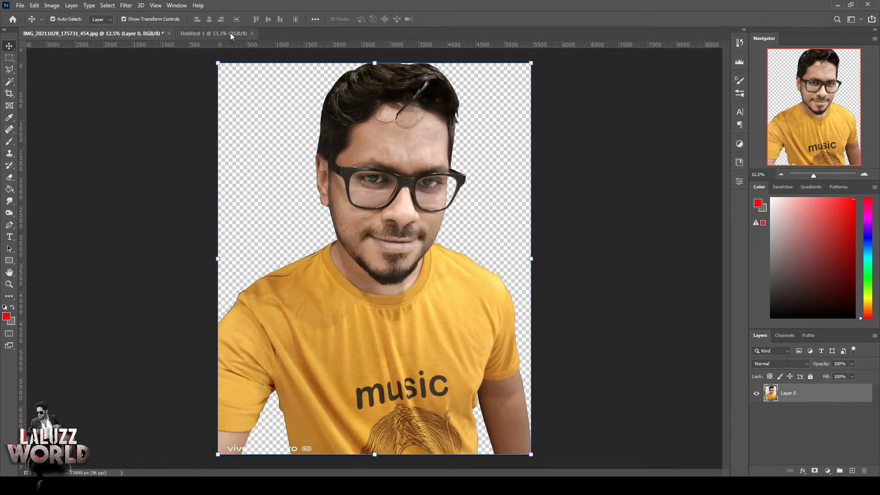
Copy the cut-out portrait into the new document and close the original photo without saving
drag(142, 33, 300, 255)
drag(747, 99, 288, 164)
click(448, 162)
click(437, 180)
Scale the portrait down to fit the canvas and align its lower edge with the canvas's bottom edge
click(780, 174)
click(781, 174)
click(781, 175)
click(780, 175)
click(781, 174)
drag(469, 141, 351, 276)
drag(341, 319, 415, 279)
click(864, 174)
click(864, 174)
click(864, 174)
click(864, 173)
click(863, 173)
double_click(383, 308)
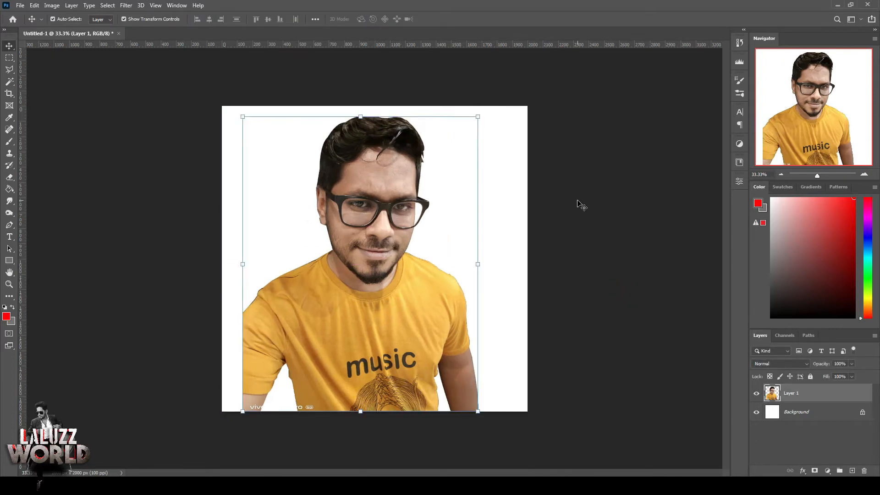
Save the document as Untitled-1.psd
key(ctrl+s)
click(362, 285)
click(545, 139)
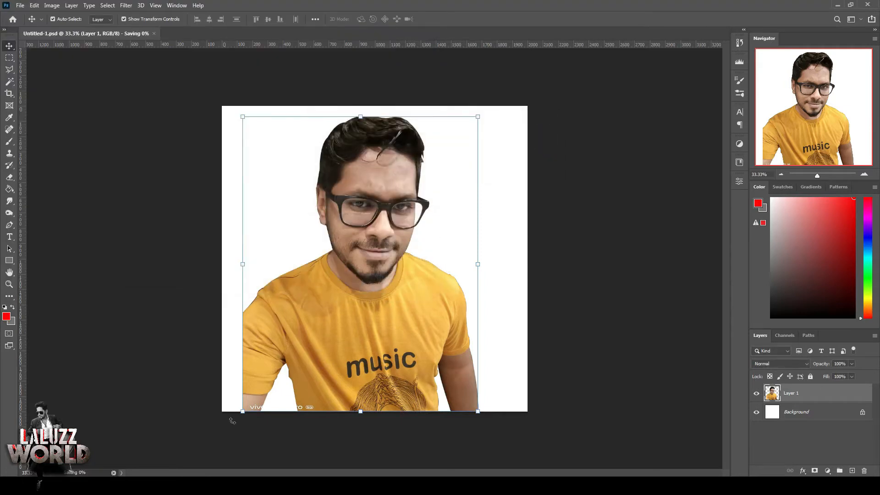
Load the portrait layer's outline as a selection, viewing the watermark area at 200% zoom
click(864, 173)
click(864, 174)
click(863, 174)
click(864, 174)
drag(814, 113, 766, 166)
right_click(502, 300)
click(9, 58)
right_click(488, 181)
click(10, 59)
right_click(570, 147)
click(601, 248)
click(507, 123)
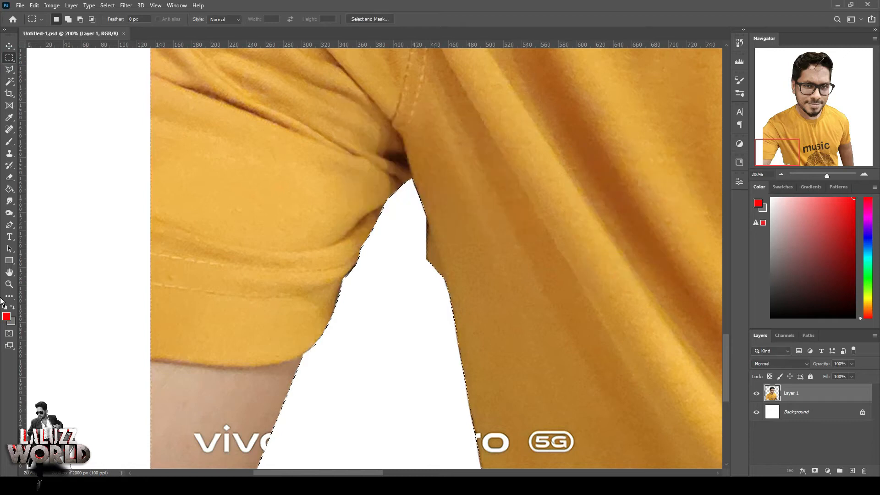
Remove the white watermark text from the arm and shirt with the Spot Healing Brush
click(16, 131)
mouse_move(213, 439)
mouse_down()
mouse_move(257, 441)
mouse_move(268, 426)
mouse_up()
click(252, 419)
mouse_move(491, 440)
mouse_down()
mouse_move(550, 442)
mouse_move(507, 447)
mouse_up()
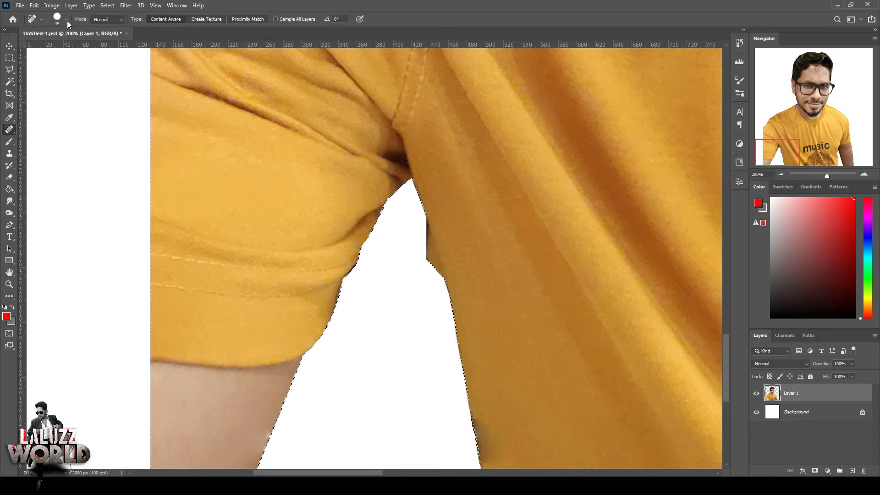
Clean up the healing smudges on the arm and shirt edge with the Clone Stamp, reducing its brush to 40 px
key(s)
key(bracketleft)
key(bracketleft)
key(bracketleft)
key(bracketleft)
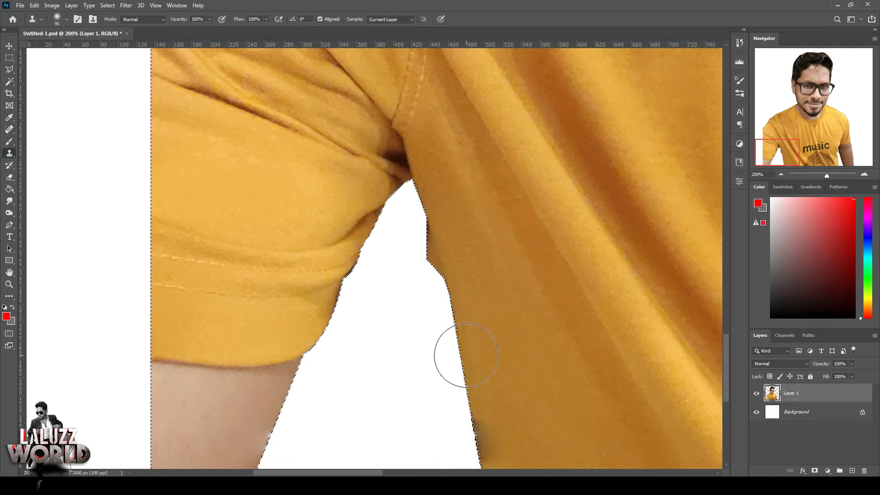
mouse_move(231, 406)
mouse_down()
mouse_move(241, 428)
mouse_move(222, 422)
mouse_up()
key(ctrl+z)
key(bracketleft)
key(bracketleft)
key(bracketleft)
key(bracketleft)
key(bracketleft)
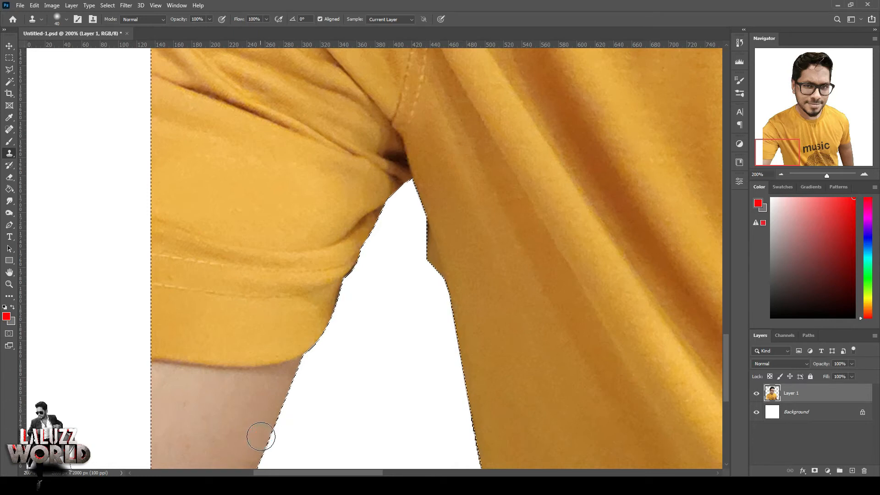
Deselect the portrait outline and save the document
click(8, 58)
click(46, 103)
drag(820, 101, 816, 88)
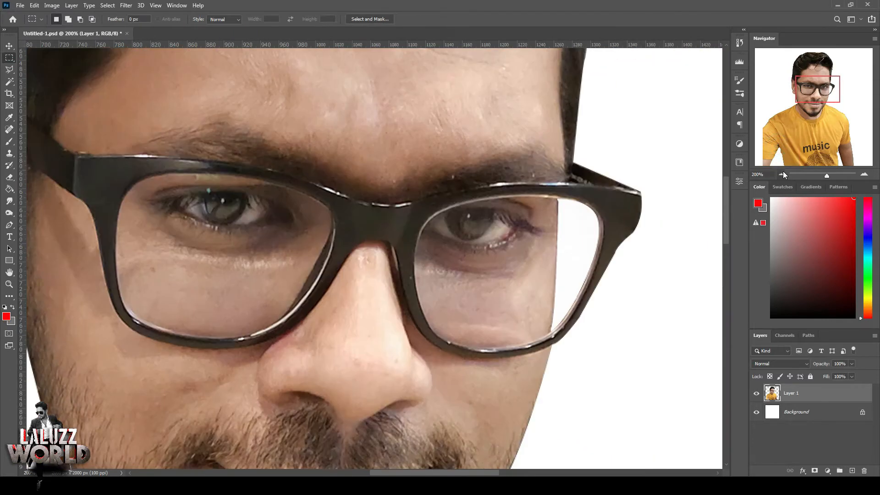
click(783, 174)
click(782, 174)
key(ctrl+s)
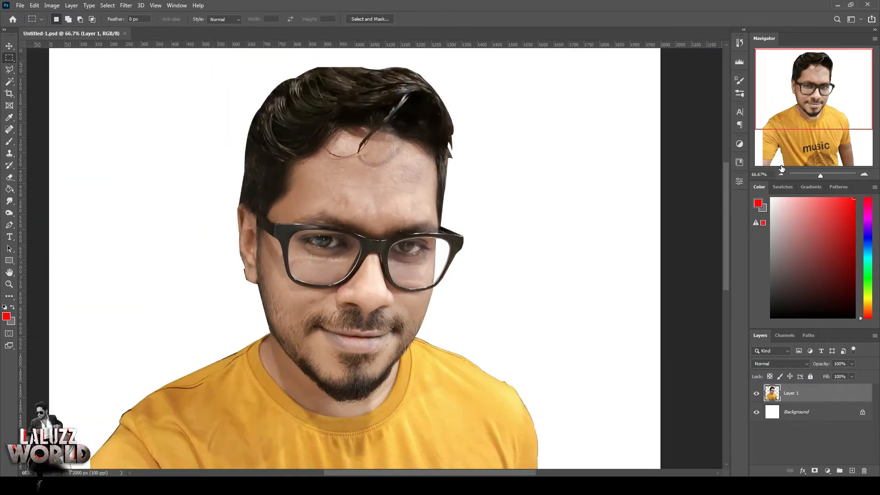
Trace the jawline and chin from ear side to ear side with a pen path, and duplicate the portrait layer
click(9, 225)
click(270, 332)
click(298, 367)
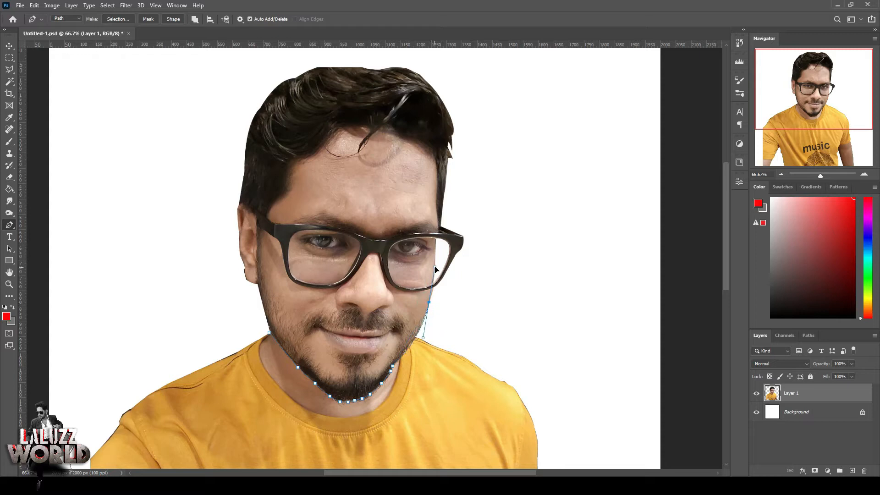
key(ctrl+j)
click(757, 411)
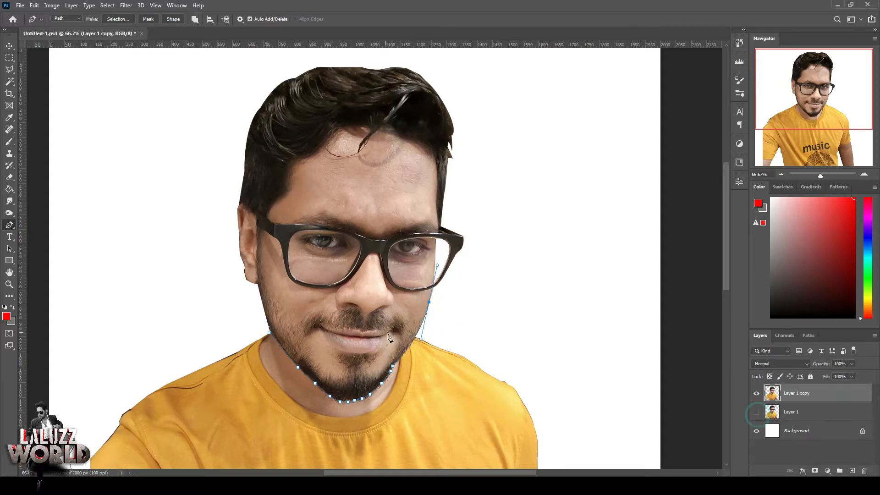
alt+click(430, 302)
drag(490, 309, 514, 310)
drag(565, 260, 568, 238)
drag(568, 142, 564, 134)
click(535, 96)
drag(428, 55, 414, 54)
click(218, 82)
drag(230, 67, 274, 66)
key(ctrl+z)
key(ctrl+z)
key(ctrl+z)
key(ctrl+z)
key(ctrl+z)
key(ctrl+z)
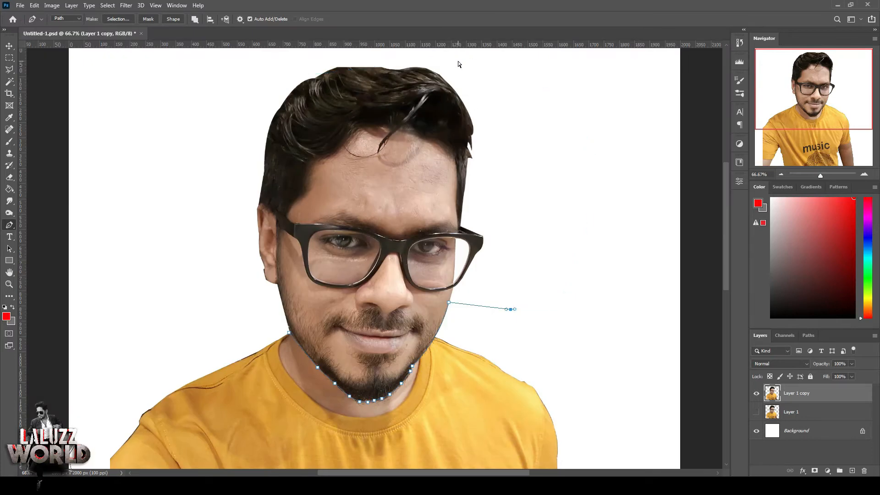
key(ctrl+z)
key(ctrl+z)
Complete the path loosely around the head, convert it to a selection and cut the head onto its own layer
click(517, 331)
click(634, 222)
click(594, 122)
click(513, 77)
click(361, 54)
click(255, 58)
click(205, 167)
click(209, 278)
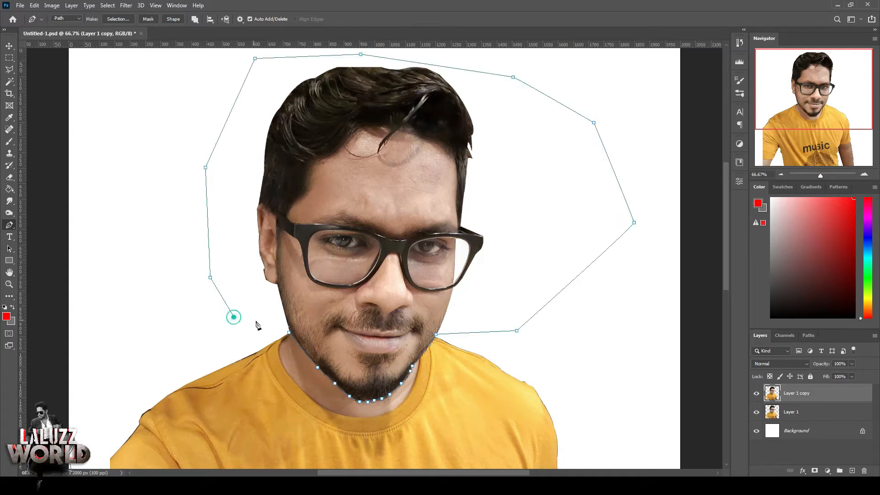
key(ctrl+Return)
key(ctrl+j)
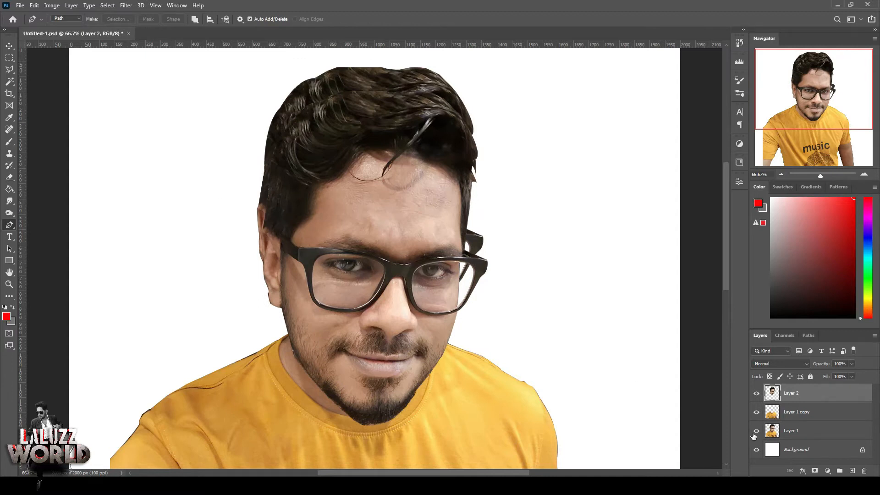
Hide the original portrait layer and reposition the separated head over the neck
click(756, 431)
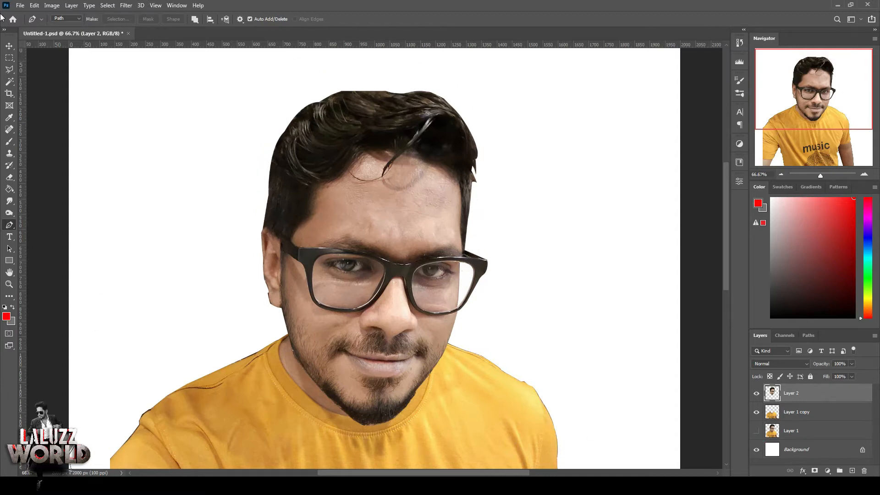
key(v)
mouse_move(433, 190)
mouse_down()
mouse_move(453, 191)
mouse_move(393, 171)
mouse_move(420, 184)
mouse_up()
Open the Liquify filter on the head layer and set the size of both eyes to 84
click(126, 5)
click(152, 92)
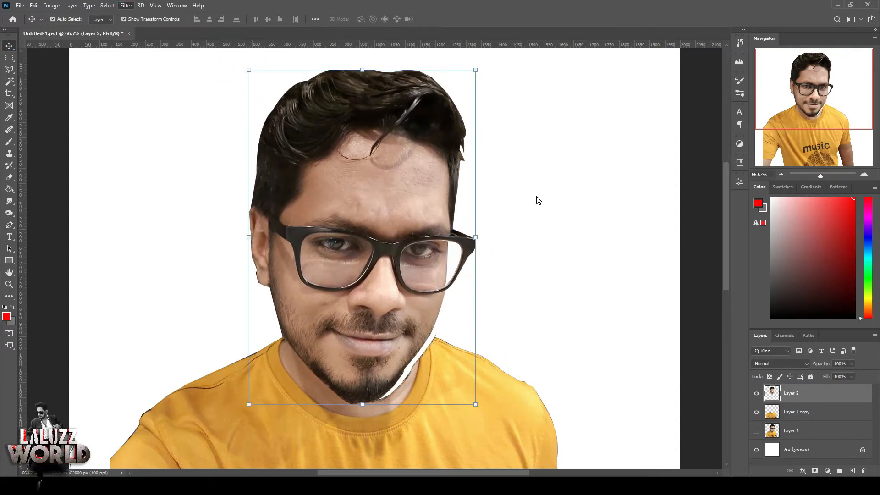
mouse_move(783, 142)
mouse_down()
mouse_move(813, 143)
mouse_move(783, 143)
mouse_move(812, 143)
mouse_move(799, 143)
mouse_up()
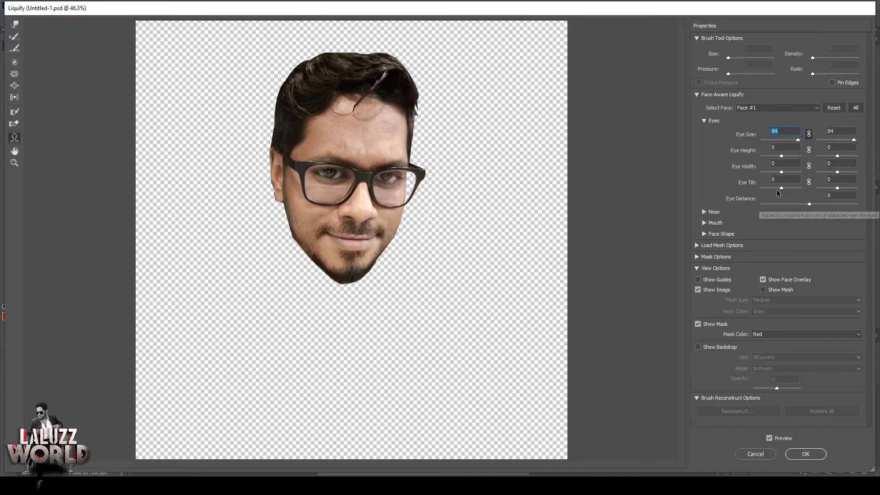
click(782, 189)
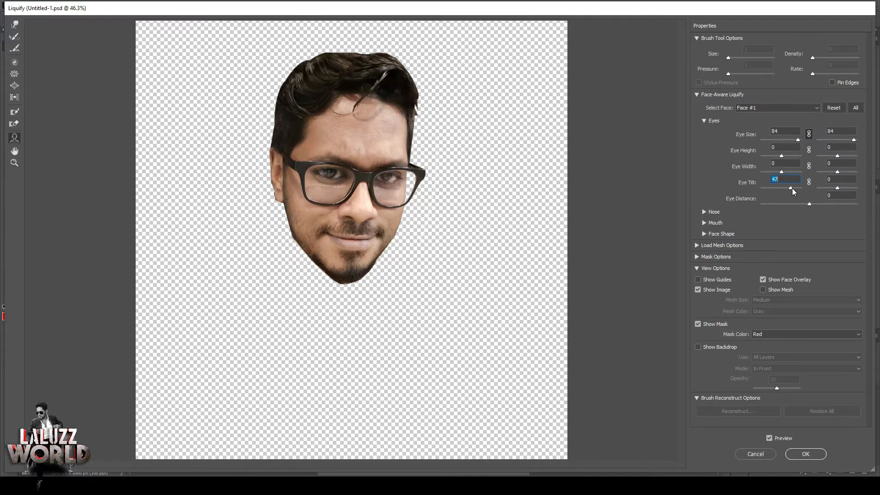
drag(791, 189, 761, 189)
click(785, 190)
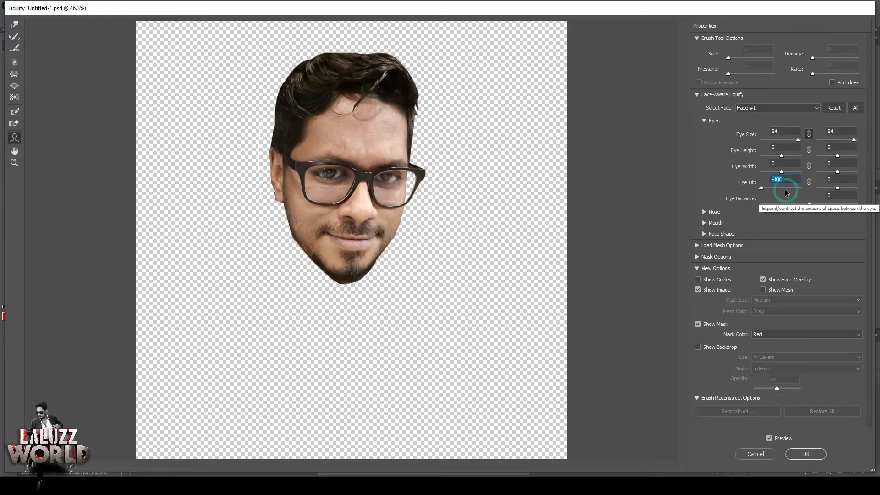
click(782, 189)
Link the eye tilt values and set the tilt of both eyes to 82
click(809, 182)
click(783, 188)
drag(784, 189, 798, 189)
Set the nose height to 9, the nose width to -100 and the smile to -61
click(705, 212)
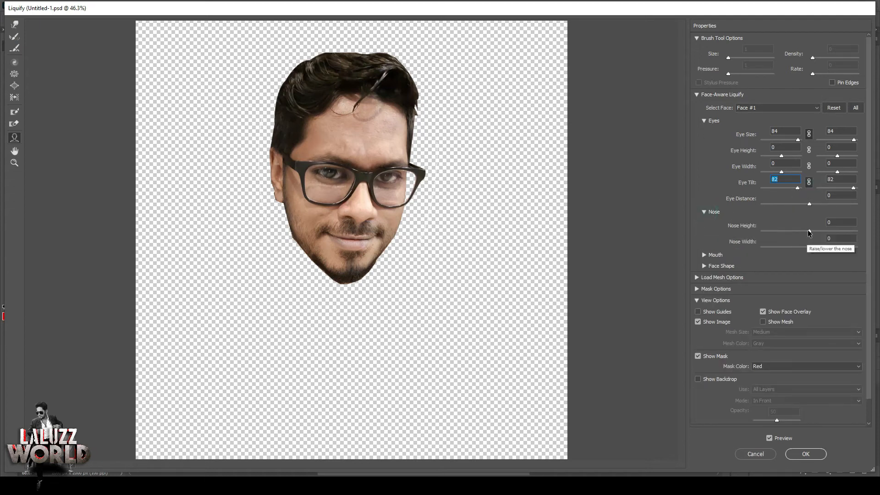
mouse_move(810, 232)
mouse_down()
mouse_move(784, 231)
mouse_move(778, 249)
mouse_move(757, 248)
mouse_move(814, 232)
mouse_up()
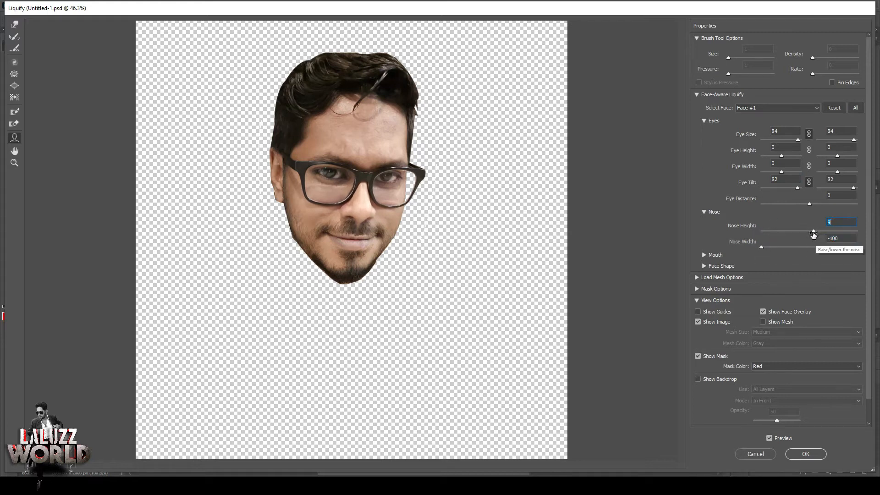
click(704, 255)
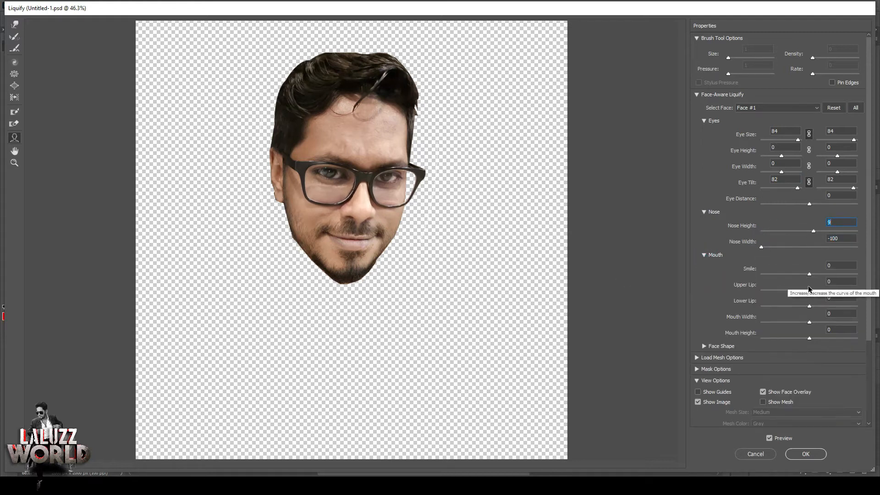
drag(809, 275, 781, 275)
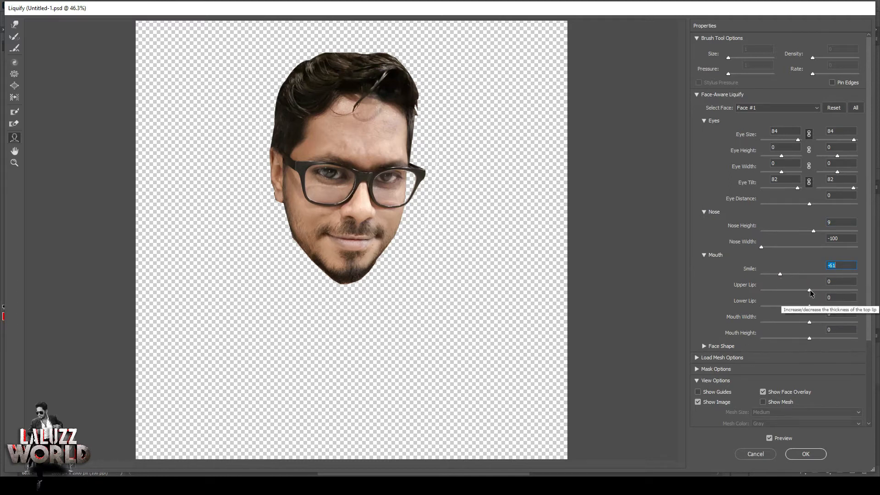
Set the lower lip to -7, mouth width to 7, forehead to -64, chin height to 23 and face width to -100
drag(809, 307, 814, 334)
click(706, 346)
mouse_move(810, 382)
mouse_down()
mouse_move(801, 381)
mouse_move(820, 367)
mouse_up()
drag(810, 413, 753, 414)
drag(868, 294, 878, 347)
mouse_move(816, 289)
mouse_down()
mouse_move(779, 290)
mouse_move(820, 305)
mouse_up()
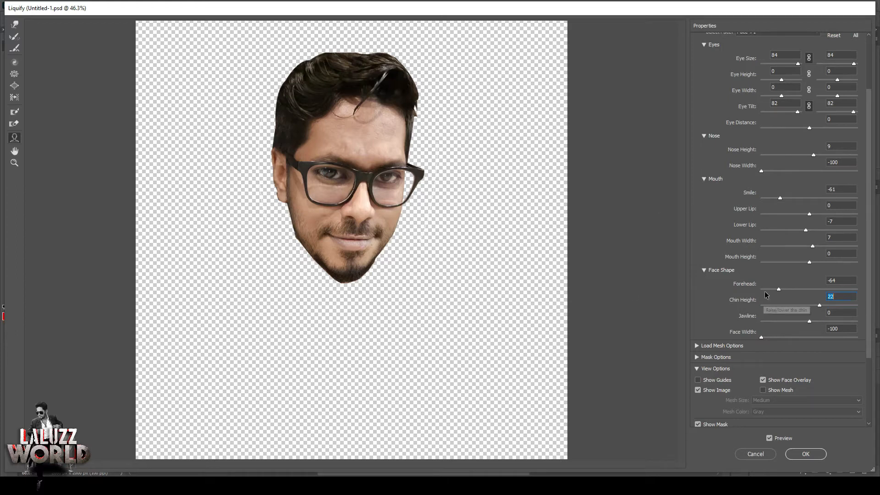
mouse_move(820, 305)
mouse_down()
mouse_move(832, 306)
mouse_move(820, 305)
mouse_up()
click(699, 357)
click(699, 358)
scroll(862, 270, up, 4)
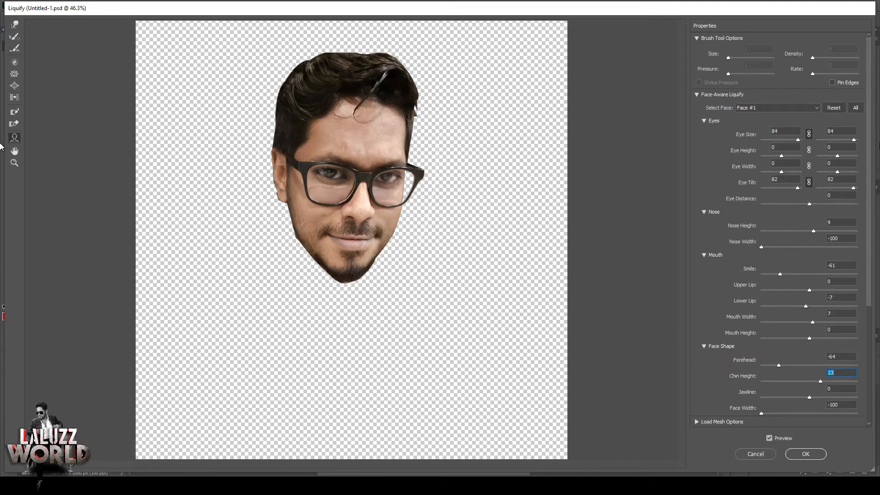
Reshape the face outline to forehead -100, jawline -100 and smile -100, and apply the Liquify filter
drag(356, 91, 358, 103)
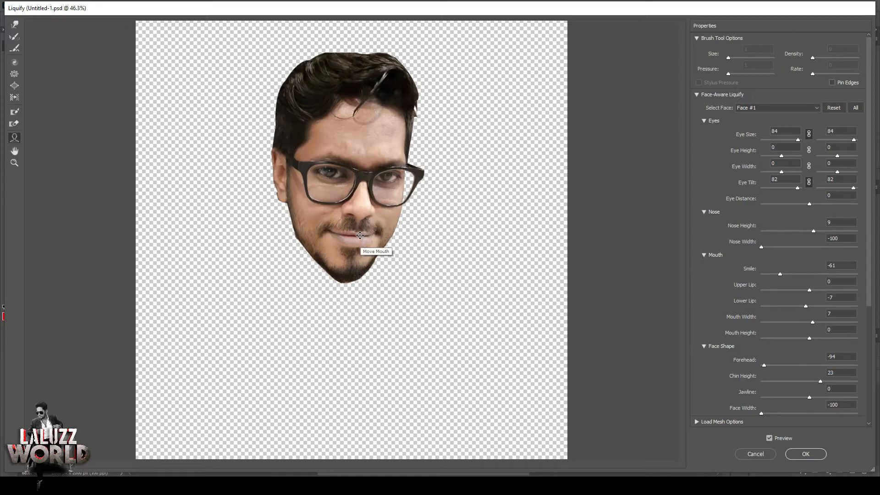
drag(312, 228, 329, 247)
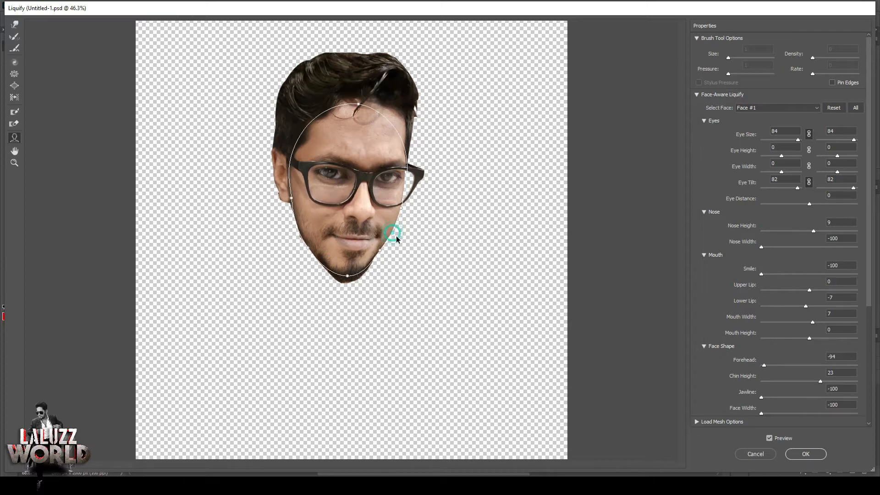
drag(359, 103, 360, 107)
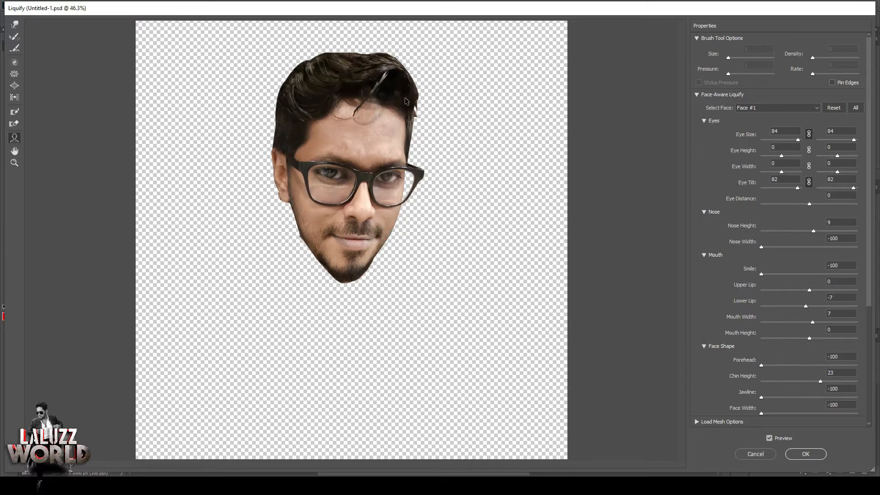
click(805, 454)
Distort the head by pulling its upper corners outward so the upper part is wider, and apply the transform
key(ctrl+t)
right_click(441, 118)
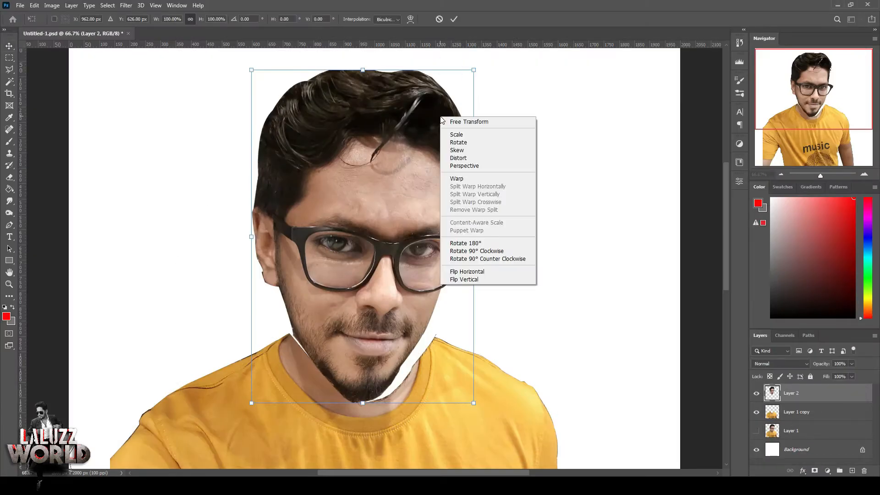
click(471, 159)
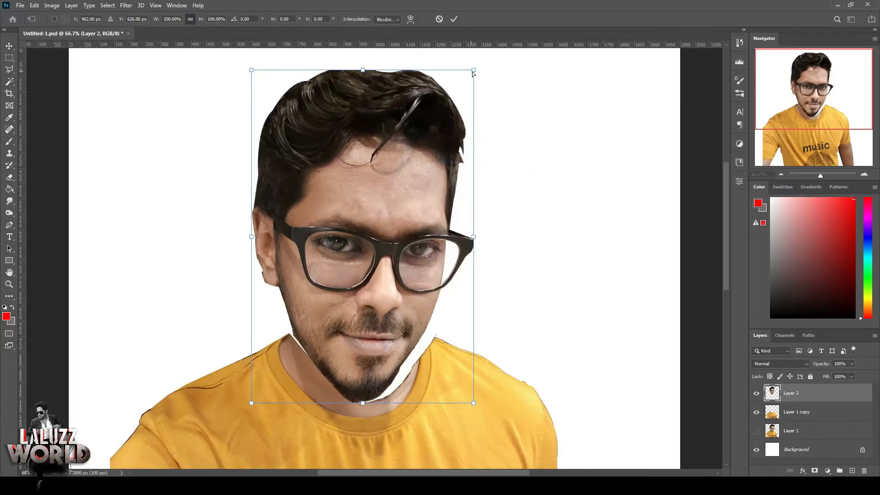
drag(474, 71, 486, 73)
drag(251, 72, 238, 75)
right_click(461, 69)
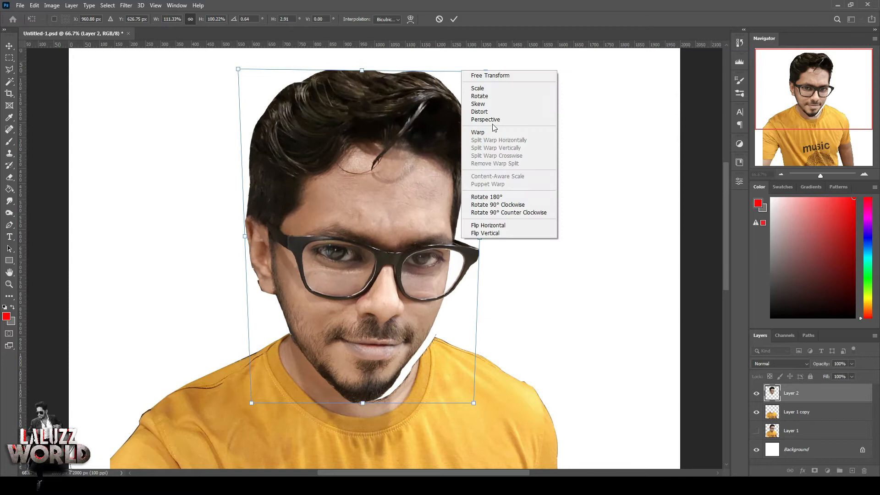
click(493, 123)
drag(478, 402, 485, 402)
drag(240, 70, 241, 68)
drag(486, 71, 488, 67)
key(Return)
Scale down the shirt body and move it toward the lower-left corner of the canvas
double_click(781, 175)
drag(430, 287, 458, 327)
key(Return)
drag(403, 213, 401, 198)
drag(413, 359, 427, 386)
drag(492, 279, 427, 324)
drag(367, 354, 332, 327)
key(Return)
Scale the head to about 88.5%, rotate it about -3.3° and place it up and to the right, clear of the body
drag(399, 215, 353, 220)
click(412, 317)
drag(421, 98, 414, 94)
drag(402, 158, 396, 164)
drag(413, 316, 394, 293)
drag(359, 225, 358, 244)
drag(460, 228, 461, 252)
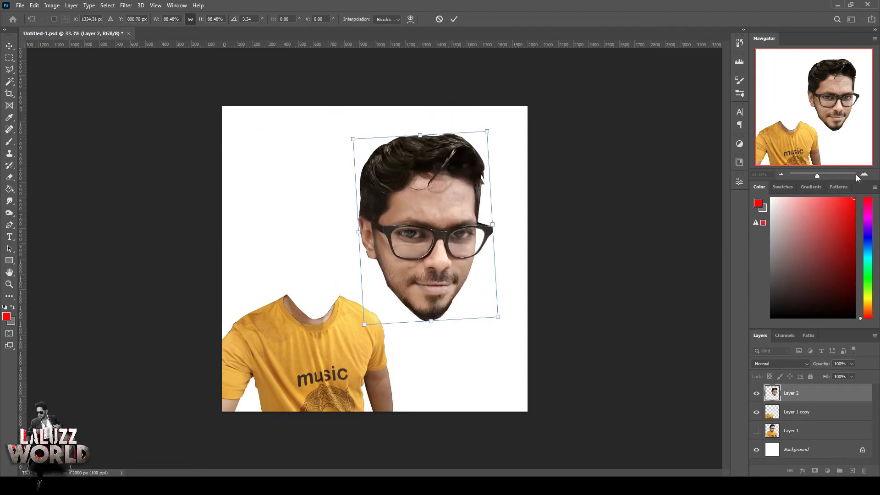
click(863, 174)
click(863, 174)
click(863, 175)
click(797, 153)
mouse_move(813, 140)
mouse_down()
mouse_move(813, 126)
mouse_move(808, 145)
mouse_move(813, 123)
mouse_up()
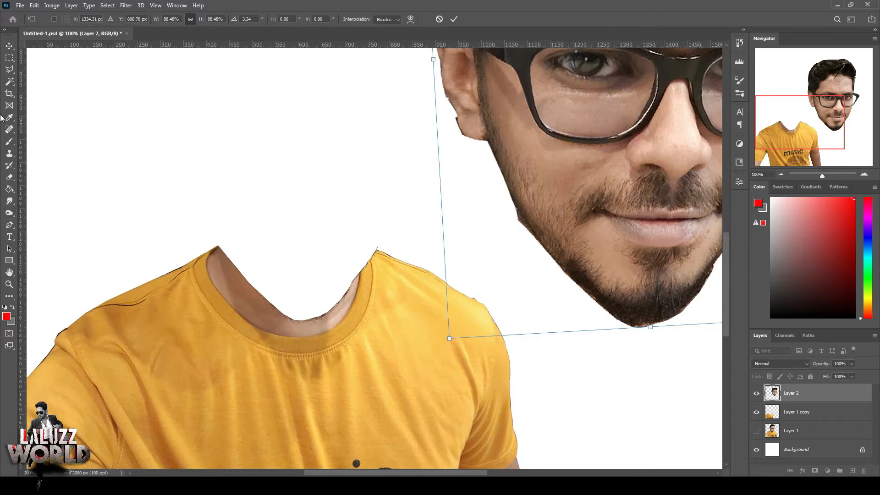
key(Return)
Open the Liquify filter on the body layer and push the neck's left part upward with a size 80 brush
click(260, 334)
click(126, 5)
click(140, 92)
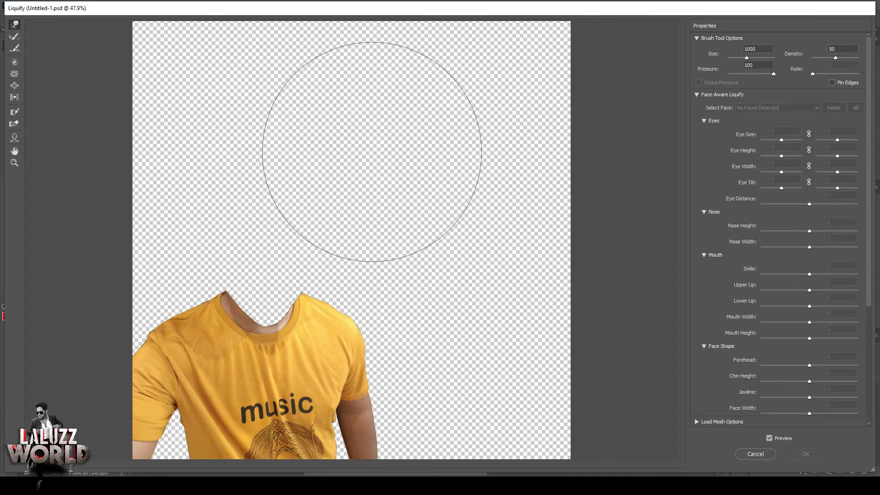
key(bracketleft)
key(bracketleft)
key(bracketleft)
key(bracketleft)
key(bracketleft)
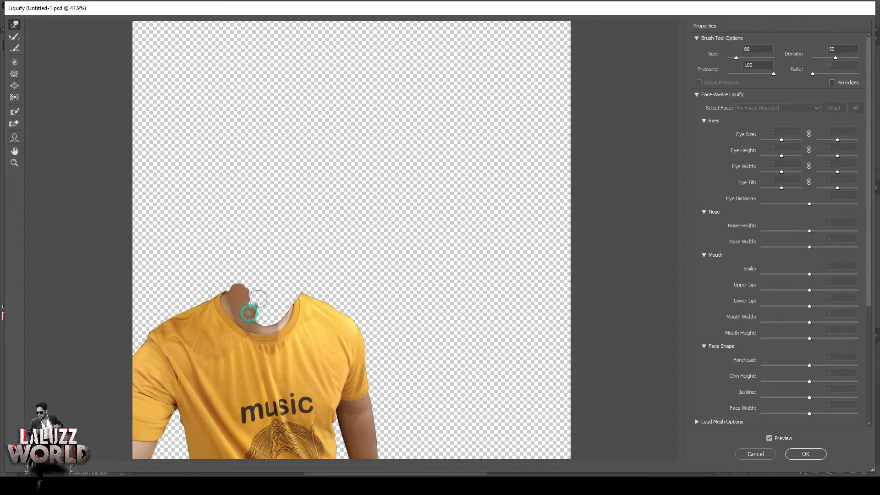
drag(251, 297, 262, 293)
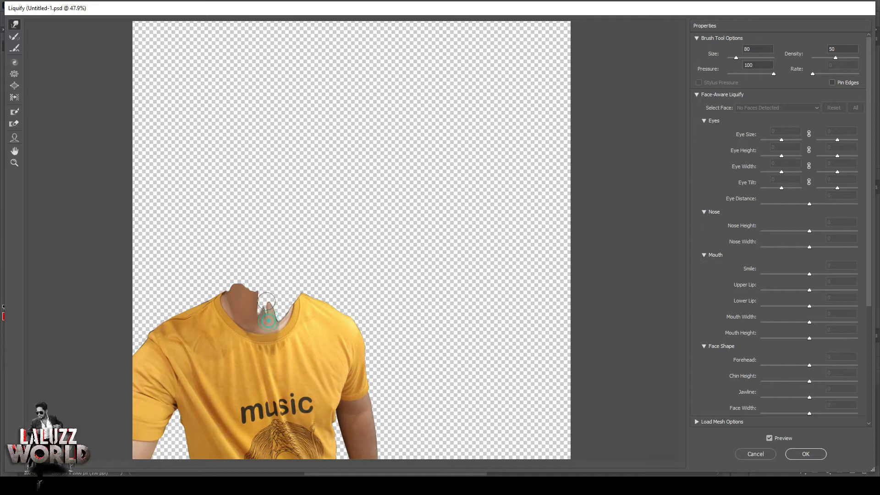
Extend the full width of the neck upward into an even stump with smaller warp strokes, and apply the Liquify filter
key(ctrl+plus)
key(ctrl+plus)
key(ctrl+plus)
drag(683, 240, 682, 292)
drag(441, 471, 361, 471)
mouse_move(251, 232)
mouse_down()
mouse_move(232, 287)
mouse_move(283, 303)
mouse_move(316, 340)
mouse_move(311, 353)
mouse_move(321, 330)
mouse_move(314, 289)
mouse_move(243, 214)
mouse_move(204, 247)
mouse_move(138, 240)
mouse_move(152, 228)
mouse_move(138, 177)
mouse_up()
key([)
key([)
drag(159, 210, 168, 181)
drag(223, 225, 226, 176)
drag(194, 188, 220, 179)
drag(362, 304, 362, 218)
mouse_move(358, 262)
mouse_down()
mouse_move(361, 203)
mouse_move(348, 216)
mouse_move(334, 196)
mouse_move(347, 201)
mouse_move(357, 182)
mouse_up()
drag(358, 227, 352, 198)
mouse_move(360, 252)
mouse_down()
mouse_move(358, 200)
mouse_move(332, 177)
mouse_move(283, 199)
mouse_move(275, 177)
mouse_move(258, 192)
mouse_move(282, 173)
mouse_move(309, 189)
mouse_move(214, 184)
mouse_move(176, 199)
mouse_move(153, 165)
mouse_move(125, 200)
mouse_move(131, 156)
mouse_move(122, 181)
mouse_move(156, 180)
mouse_move(200, 156)
mouse_move(226, 187)
mouse_move(254, 154)
mouse_move(304, 169)
mouse_move(336, 159)
mouse_up()
mouse_move(358, 196)
mouse_down()
mouse_move(360, 175)
mouse_move(342, 158)
mouse_up()
drag(289, 173, 288, 165)
click(819, 457)
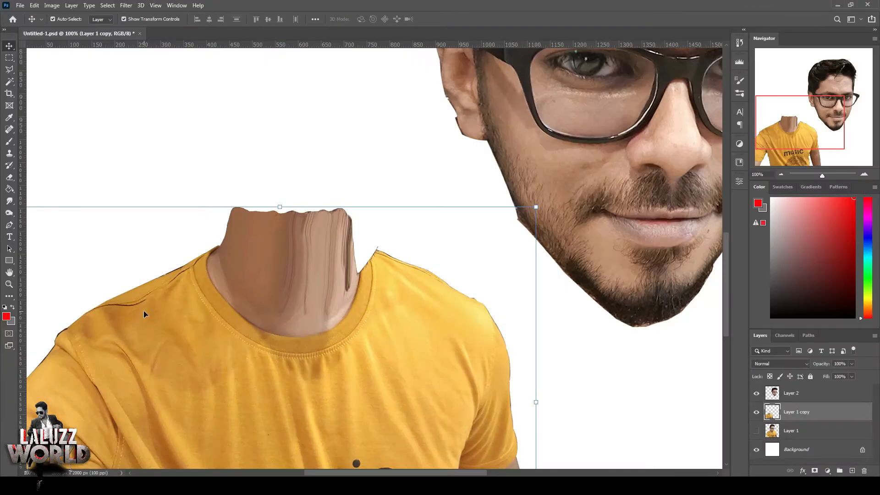
Outline the left part of the shirt collar with a pen path and copy it to a new layer
click(9, 229)
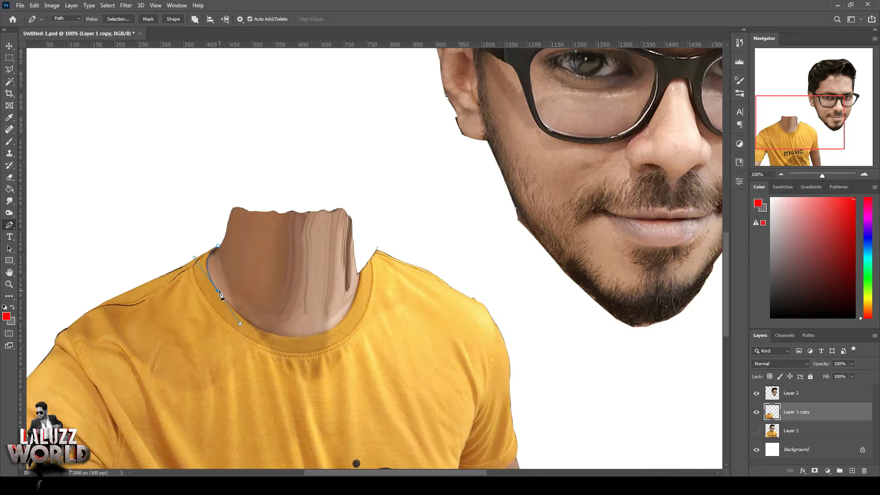
key(ctrl+Return)
key(ctrl+j)
Flip the copied collar piece horizontally and move, rotate and fit it over the collar's right end
click(9, 46)
drag(206, 280, 365, 334)
drag(361, 300, 361, 313)
right_click(360, 324)
click(384, 312)
drag(372, 350, 378, 274)
drag(391, 223, 366, 210)
drag(376, 267, 398, 278)
drag(370, 279, 364, 264)
drag(360, 212, 361, 216)
drag(394, 267, 371, 265)
key(Return)
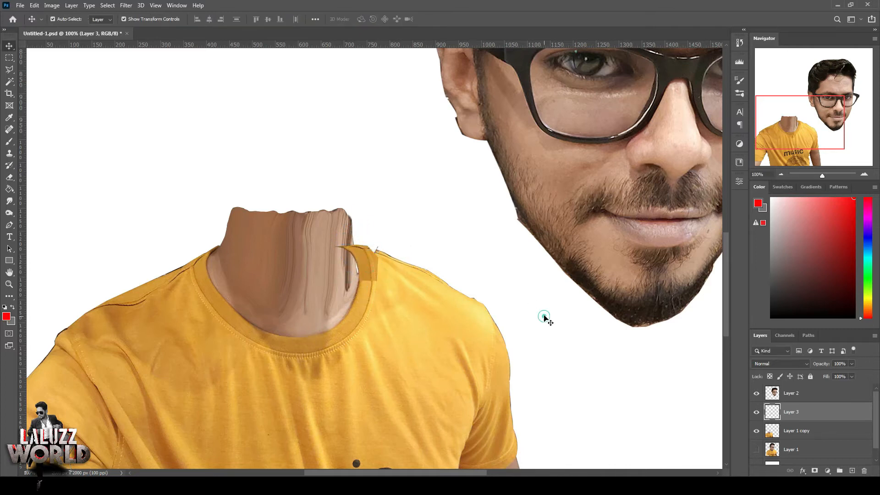
click(544, 316)
Hide the copied collar piece and clone clean skin over the dark streaks on the neck's right side of the body layer
click(864, 174)
click(864, 174)
click(864, 174)
click(366, 339)
click(756, 412)
click(257, 299)
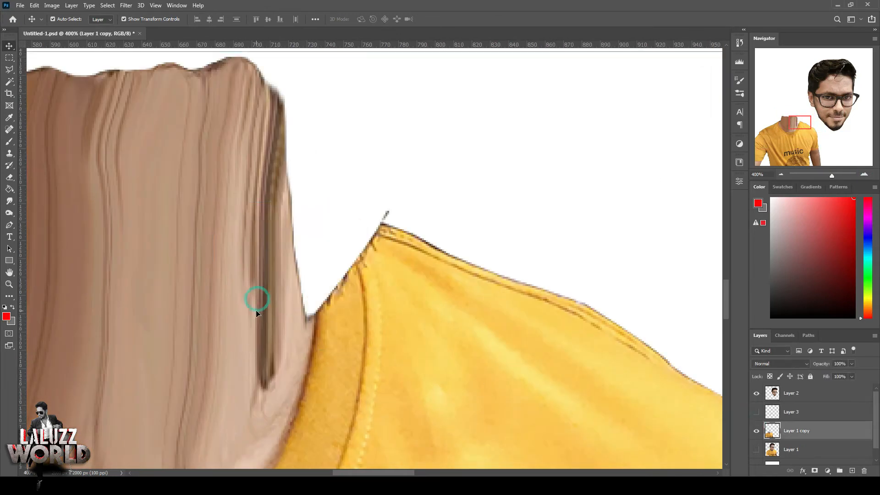
click(10, 153)
alt+click(171, 253)
mouse_move(192, 270)
mouse_down()
mouse_move(193, 207)
mouse_move(251, 354)
mouse_move(261, 310)
mouse_move(250, 120)
mouse_move(215, 356)
mouse_move(244, 321)
mouse_move(183, 409)
mouse_move(127, 215)
mouse_move(197, 290)
mouse_move(177, 413)
mouse_move(247, 298)
mouse_move(183, 325)
mouse_move(177, 205)
mouse_move(191, 248)
mouse_move(185, 234)
mouse_move(193, 228)
mouse_up()
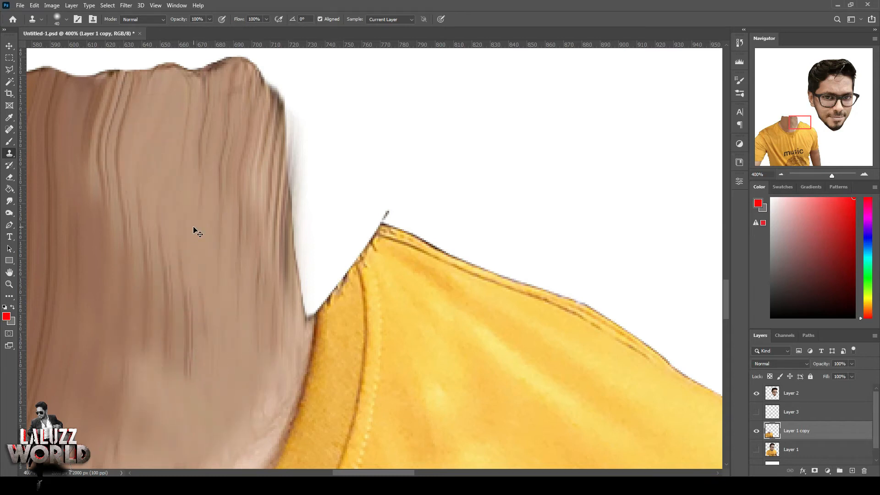
Clone shirt fabric to extend the right shoulder and collar up against the neck
mouse_move(400, 243)
mouse_down()
mouse_move(403, 236)
mouse_move(363, 222)
mouse_move(331, 221)
mouse_up()
mouse_move(349, 281)
mouse_down()
mouse_move(347, 260)
mouse_move(334, 348)
mouse_move(330, 270)
mouse_move(338, 304)
mouse_up()
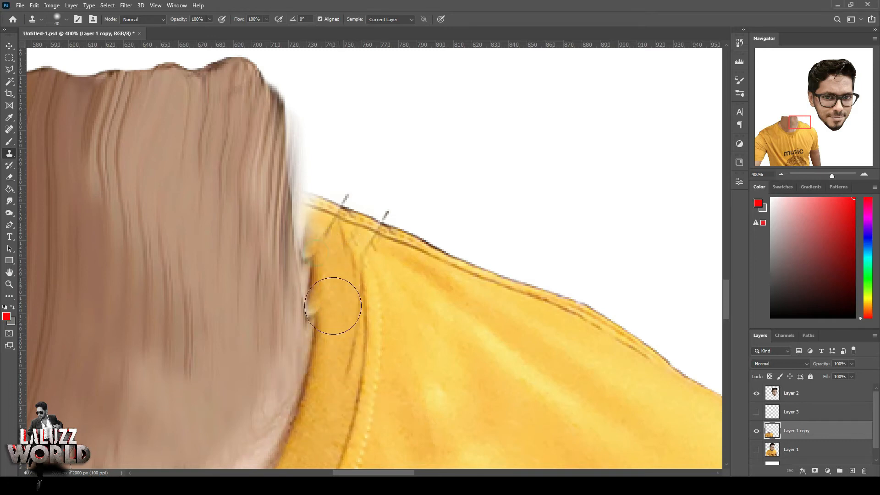
mouse_move(318, 363)
mouse_down()
mouse_move(325, 336)
mouse_move(310, 277)
mouse_up()
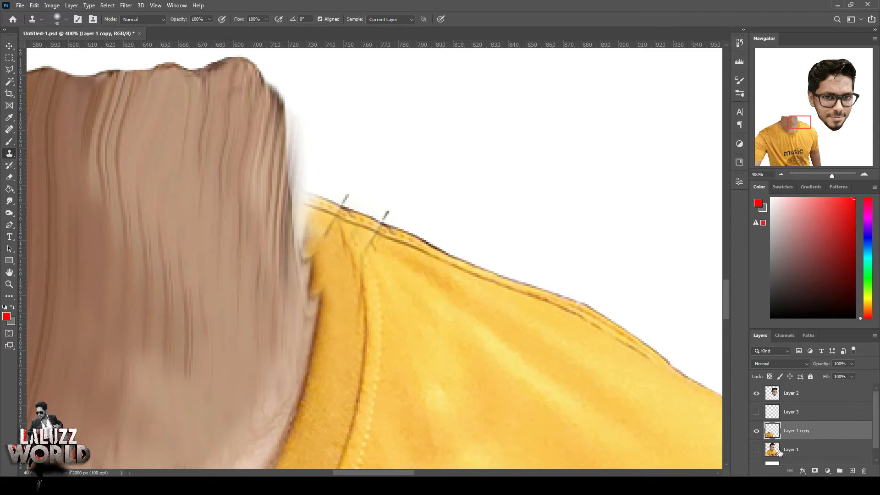
Make the copied collar piece visible again
click(756, 412)
click(755, 412)
click(756, 412)
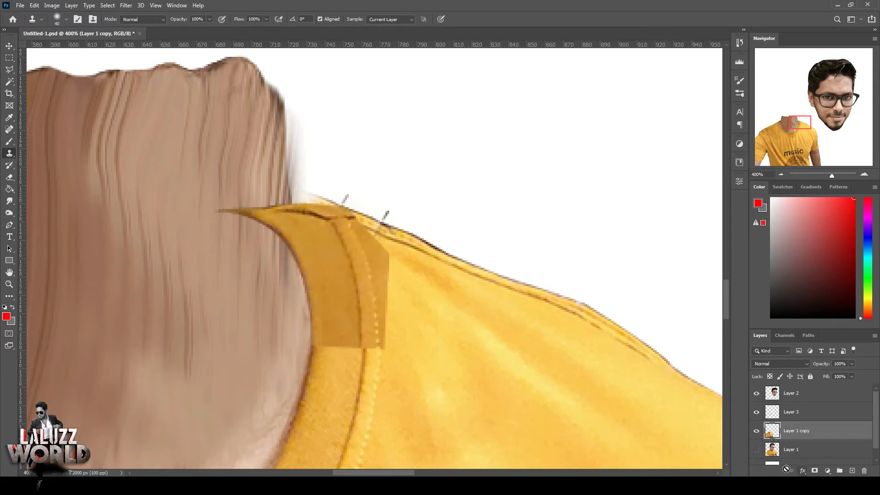
click(52, 5)
click(179, 46)
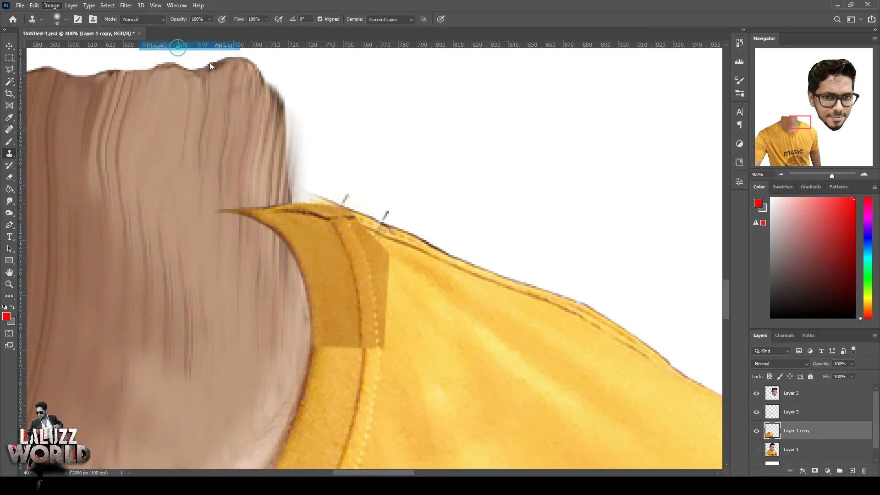
drag(517, 276, 517, 262)
key(Return)
Brighten the copied collar piece with Curves, adding a shadow point and a highlight point at input 184, output 212
click(791, 412)
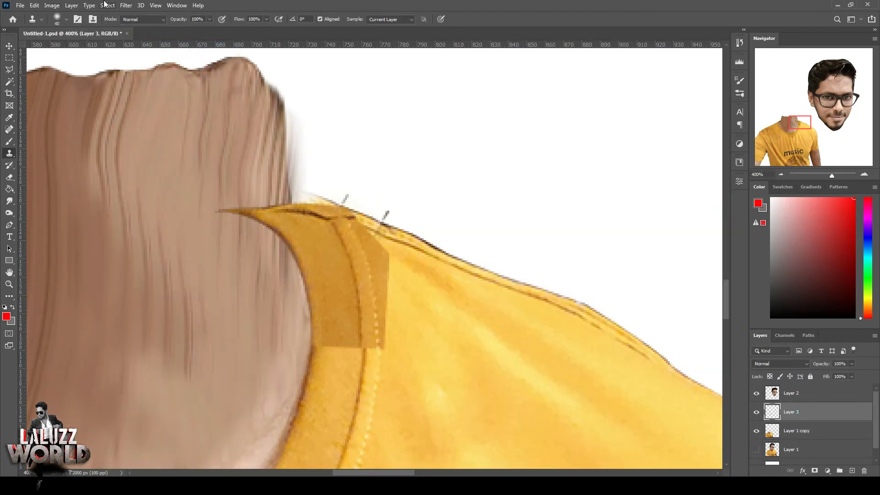
click(52, 5)
mouse_move(69, 29)
click(156, 45)
drag(486, 307, 485, 300)
drag(551, 228, 551, 226)
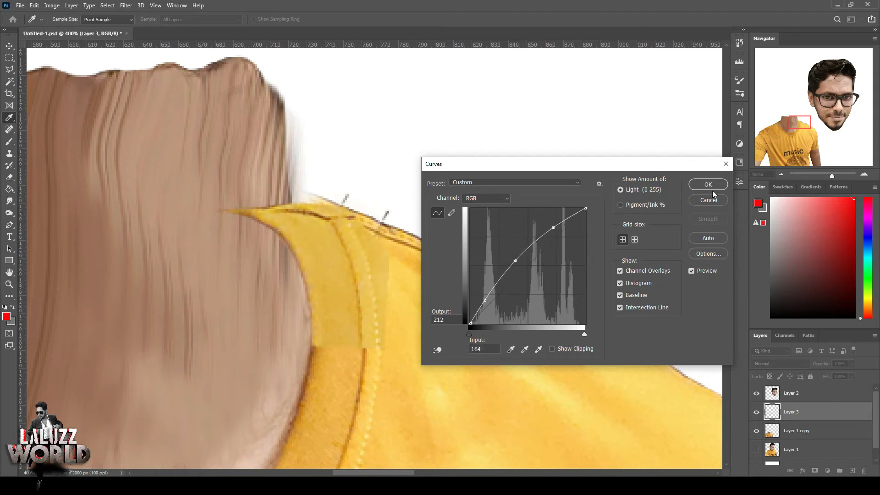
click(711, 187)
Adjust the copied collar piece with Levels, setting the input levels to 7, 0.86 and 244
click(51, 5)
mouse_move(69, 29)
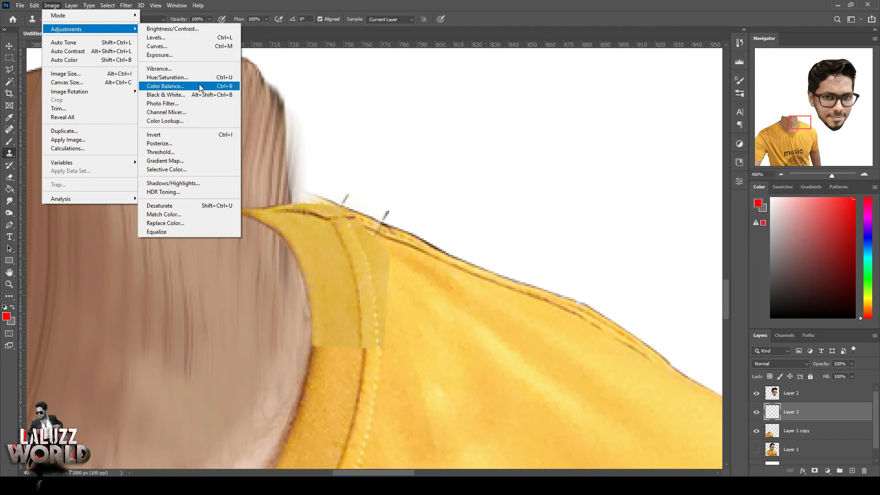
click(156, 38)
click(345, 291)
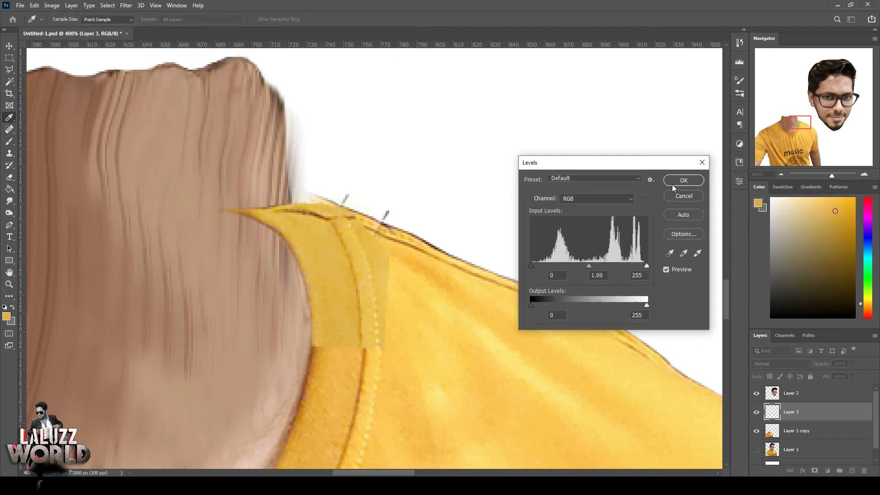
drag(595, 266, 642, 266)
drag(530, 266, 534, 267)
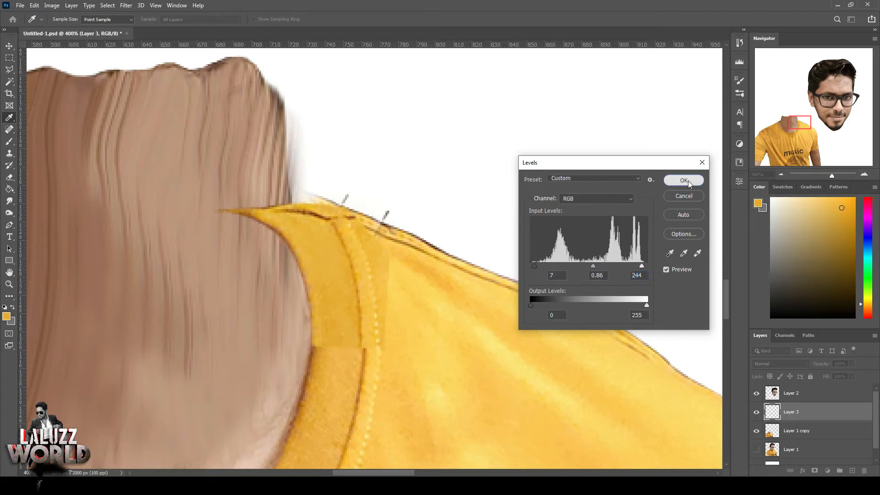
click(684, 180)
Add a layer mask to the collar piece and paint out its excess over the neck and its hard shirt edges in black
key(s)
click(814, 471)
click(250, 243)
click(433, 181)
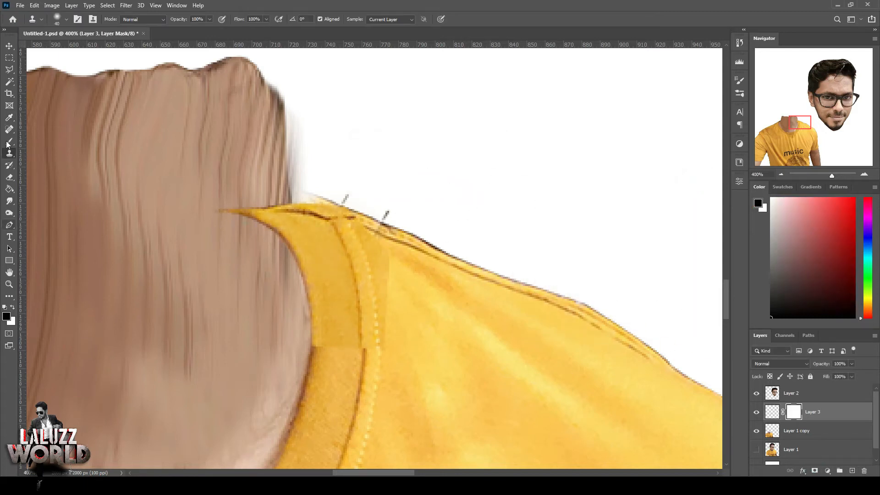
key(b)
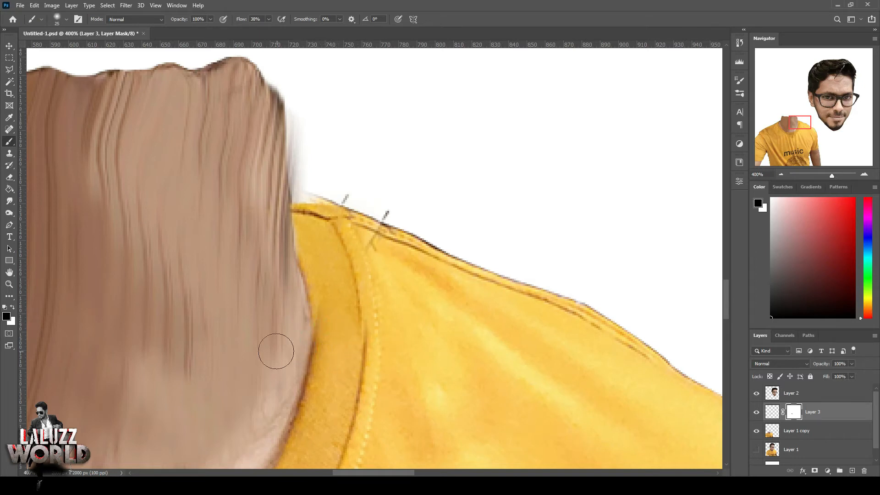
Nudge the masked collar piece slightly to the right to line up with the shirt collar
key(v)
drag(354, 312, 360, 312)
click(473, 213)
Erase the stray marks above the right shoulder on the body layer and soften the collar piece's upper edge on its mask
click(810, 433)
key(e)
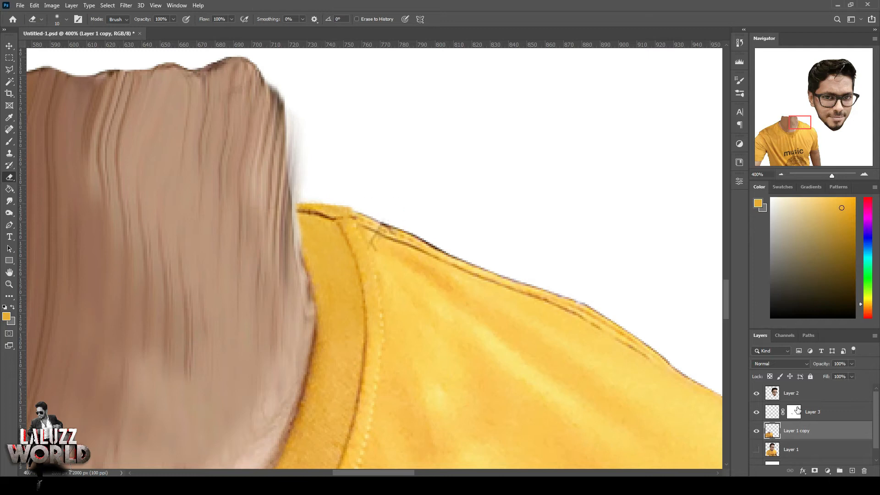
click(798, 410)
key(b)
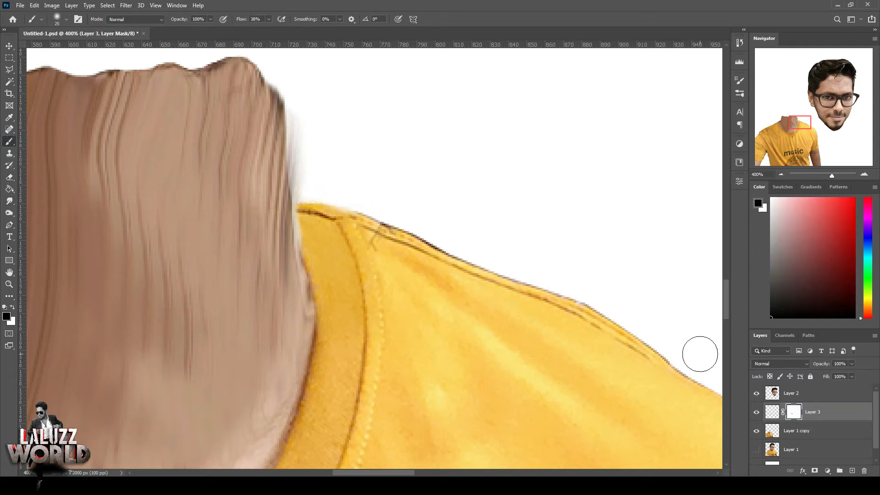
Hide the collar piece, select the body layer and pick the neck's skin tone as the foreground colour
click(757, 411)
click(780, 430)
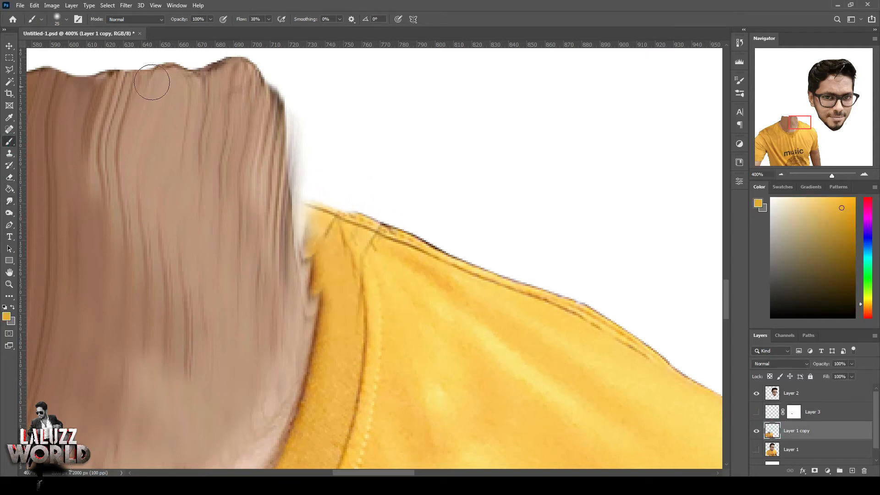
click(782, 174)
click(781, 174)
click(782, 174)
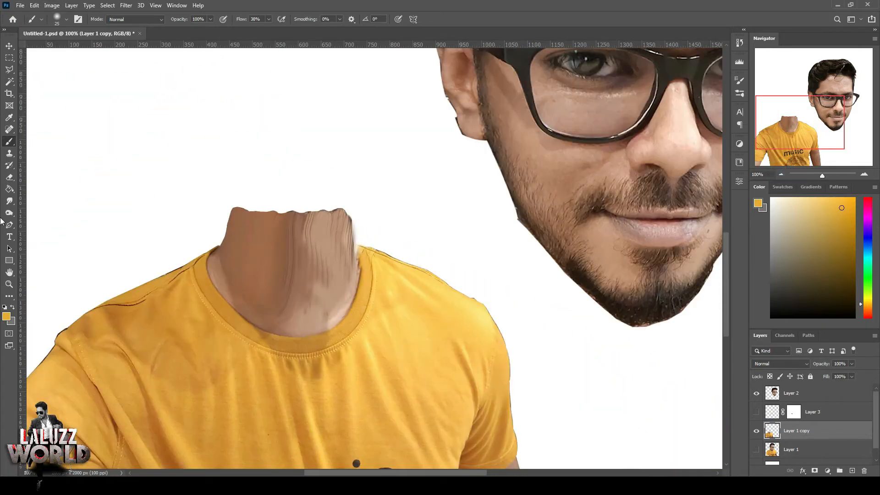
click(7, 317)
click(259, 265)
click(779, 311)
Add a new layer clipped to the body layer and paint the streaky half of the neck smooth with the skin tone
click(852, 471)
right_click(824, 445)
click(784, 219)
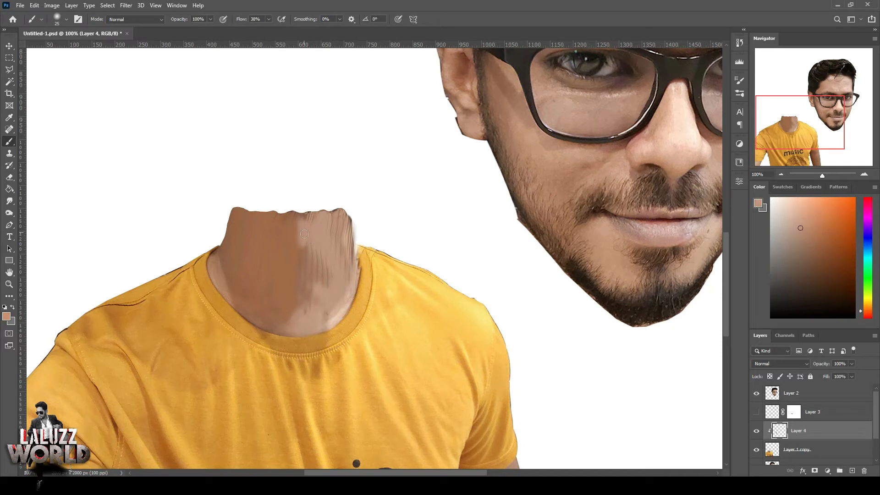
key(bracketright)
key(bracketright)
key(bracketright)
key(bracketright)
mouse_move(321, 264)
mouse_down()
mouse_move(307, 317)
mouse_move(337, 264)
mouse_up()
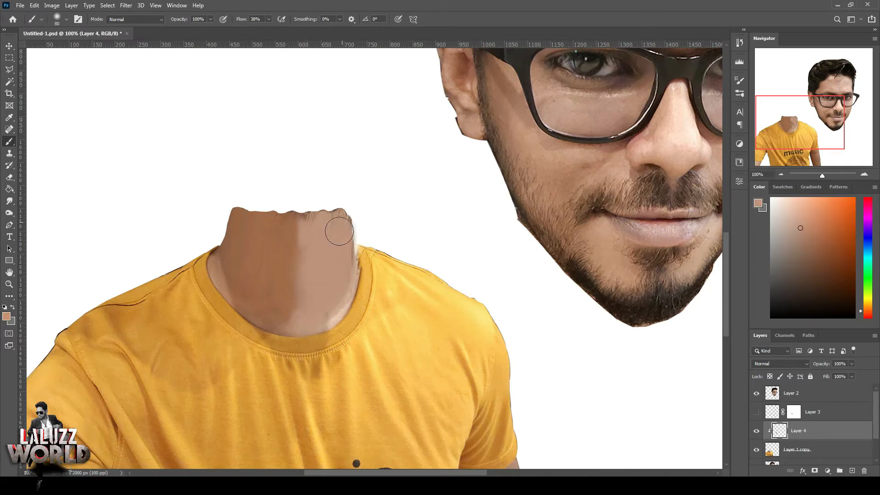
mouse_move(343, 230)
mouse_down()
mouse_move(295, 218)
mouse_move(311, 253)
mouse_up()
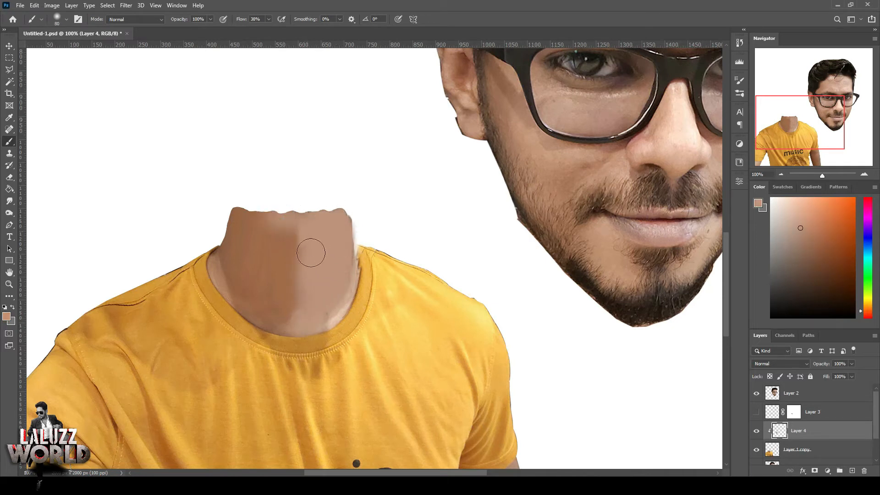
Move the separated head onto the body so its chin overlaps the neck and the shirt collar
click(8, 44)
click(781, 174)
click(781, 175)
click(781, 175)
click(651, 171)
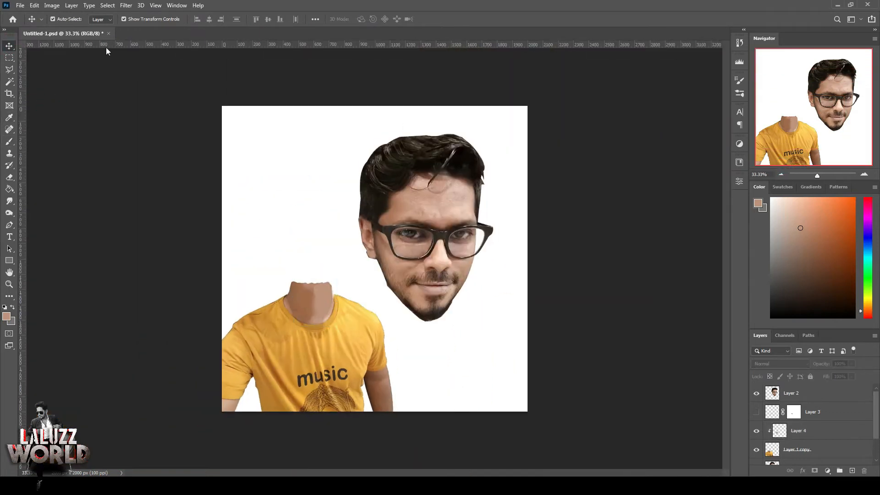
drag(443, 205, 344, 215)
click(640, 241)
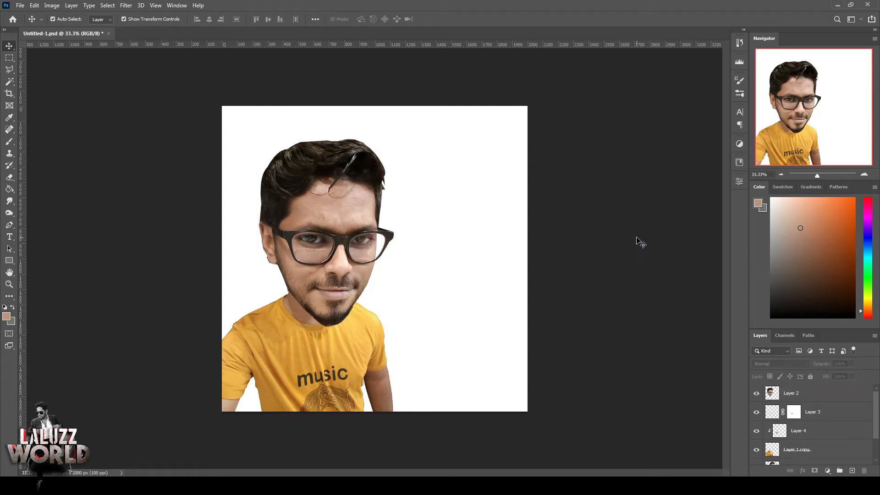
drag(322, 222, 318, 215)
Group the head, collar, neck-paint and body layers, and merge a copy of the group into one layer
shift+click(837, 447)
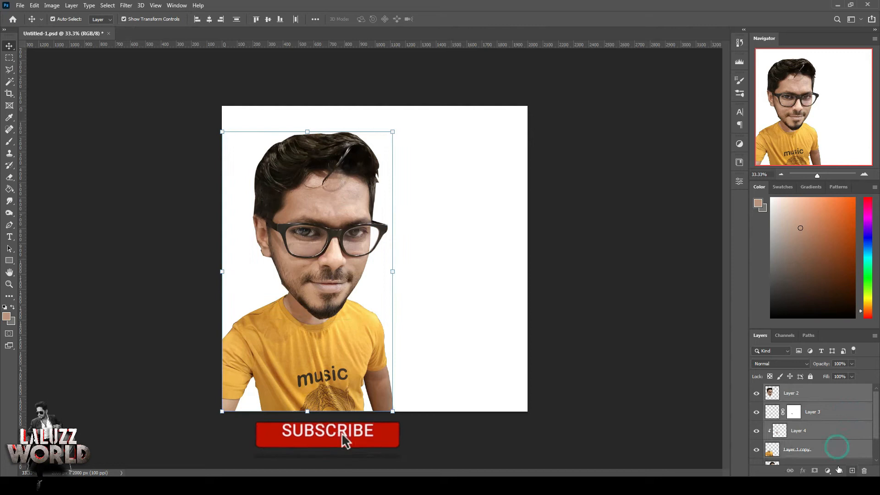
click(839, 470)
right_click(837, 388)
click(806, 128)
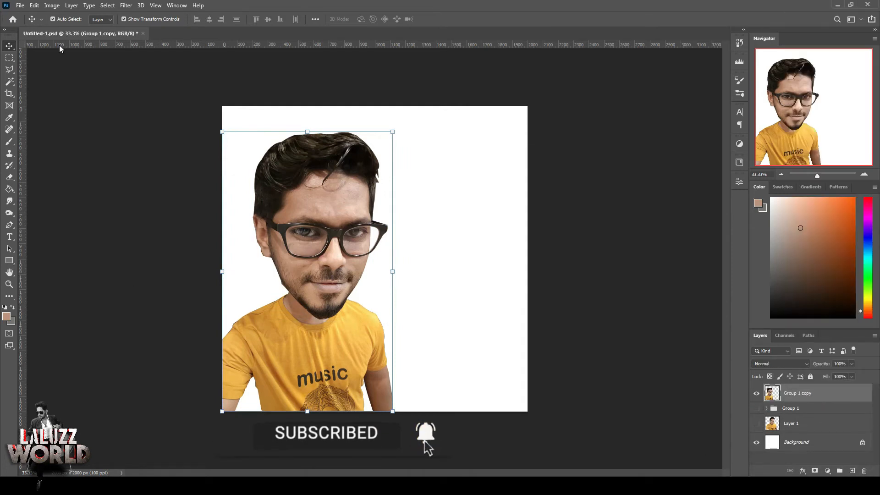
Apply the GREYCstoration filter to the merged portrait with strength 111 and contour 0.2
click(126, 5)
mouse_move(171, 143)
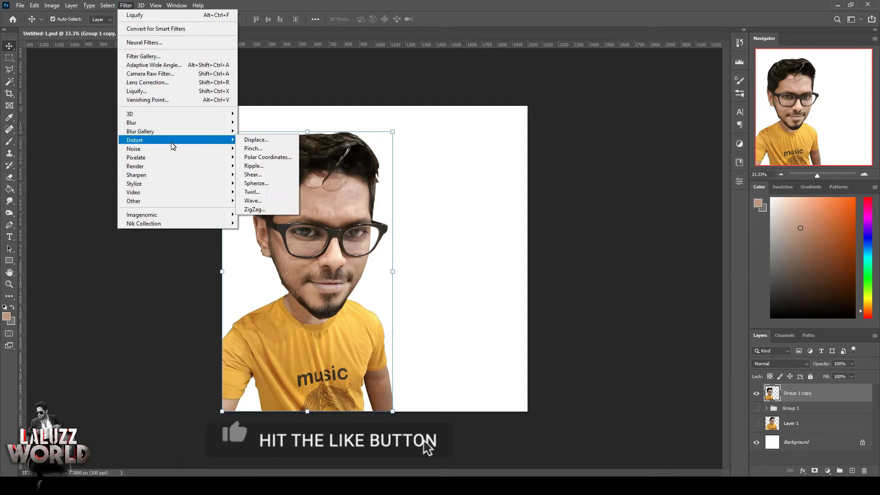
click(266, 158)
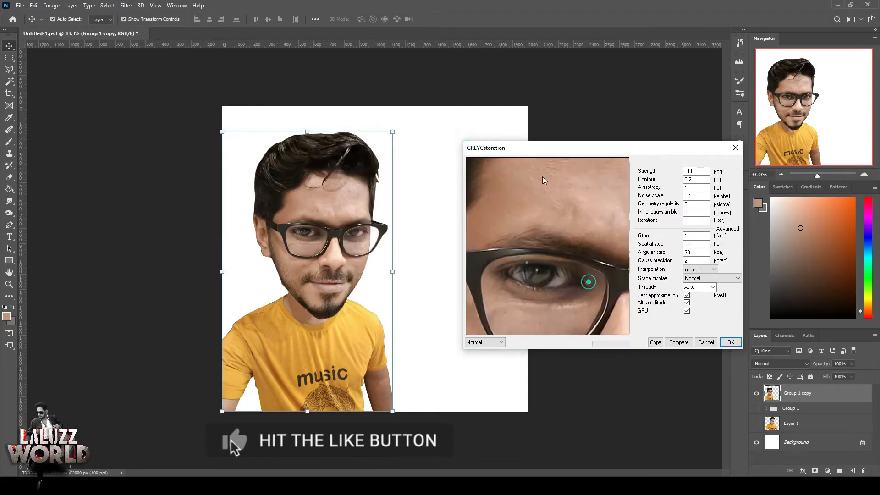
key(Return)
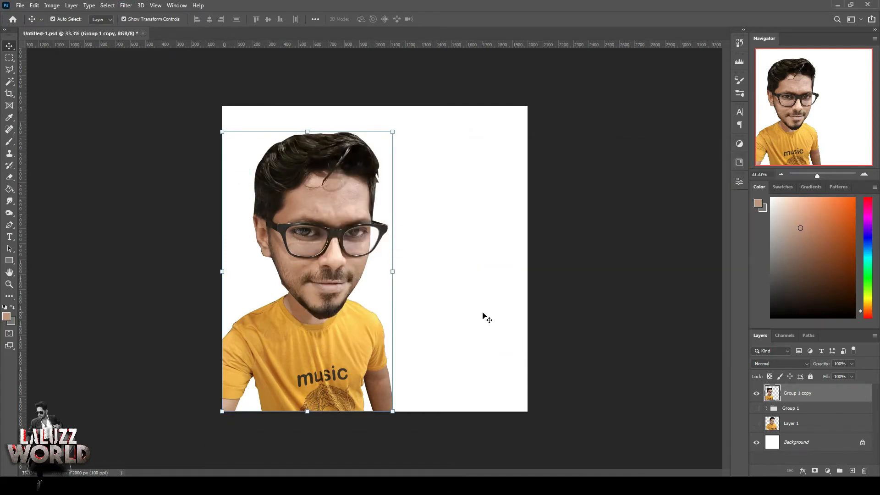
key(ctrl+plus)
key(ctrl+plus)
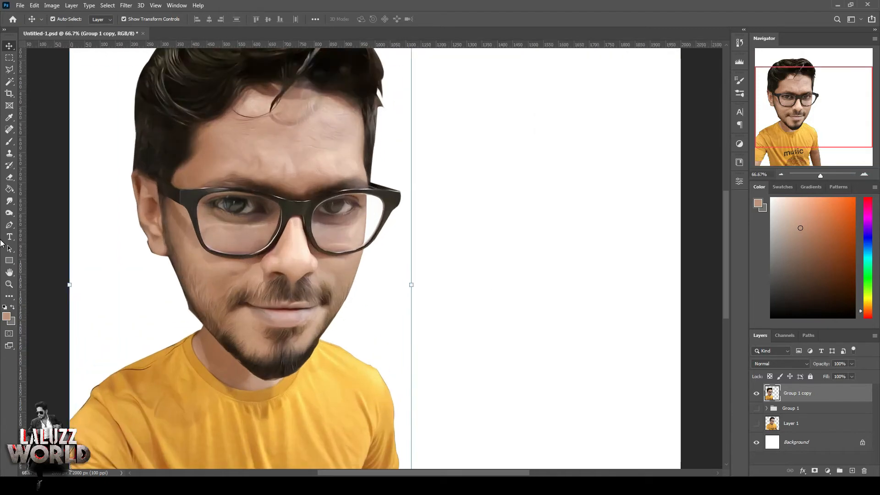
key(b)
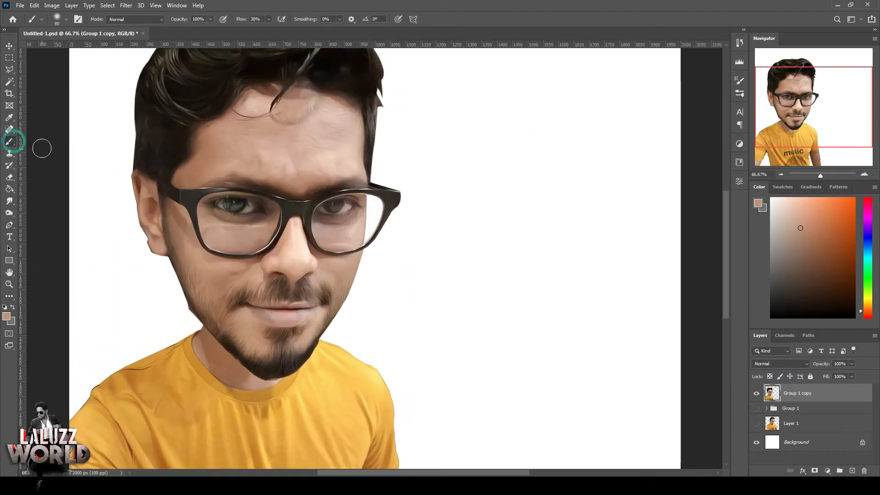
click(66, 19)
click(17, 123)
click(309, 4)
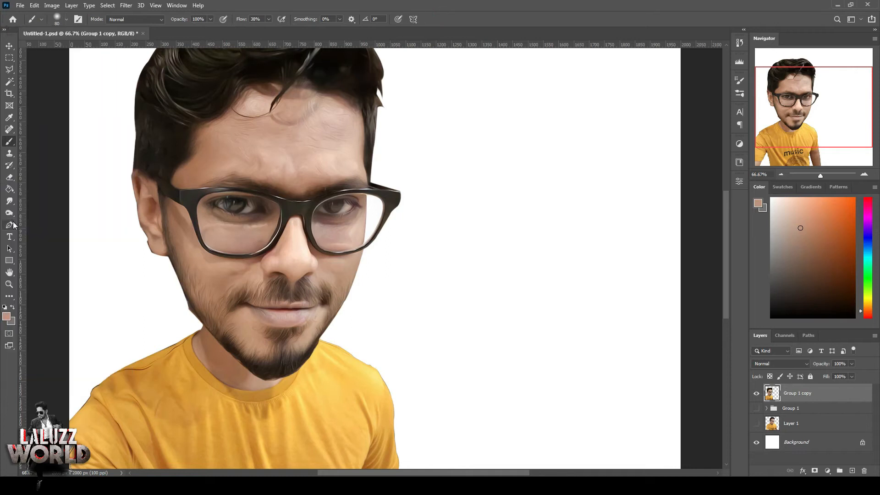
click(9, 177)
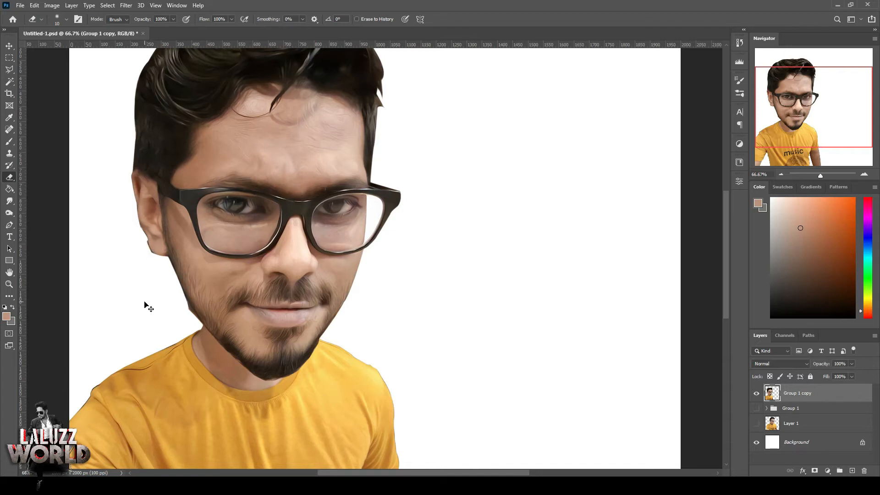
scroll(144, 306, up, 4)
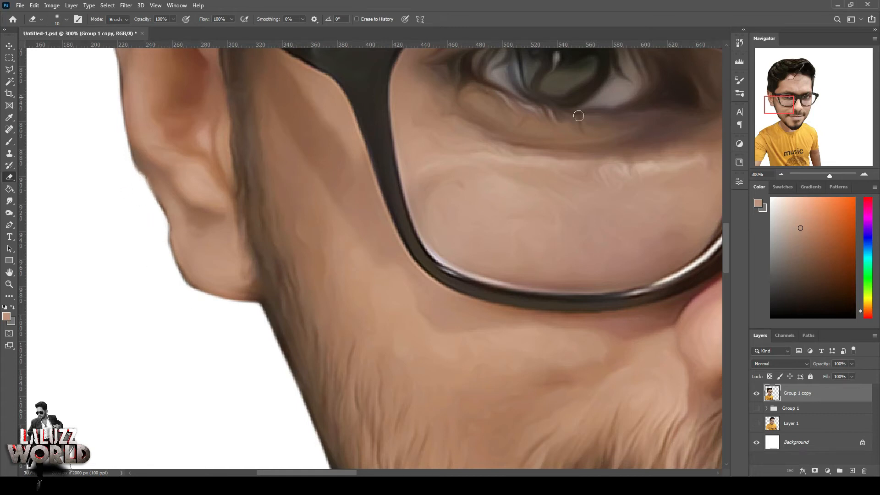
click(780, 175)
click(781, 174)
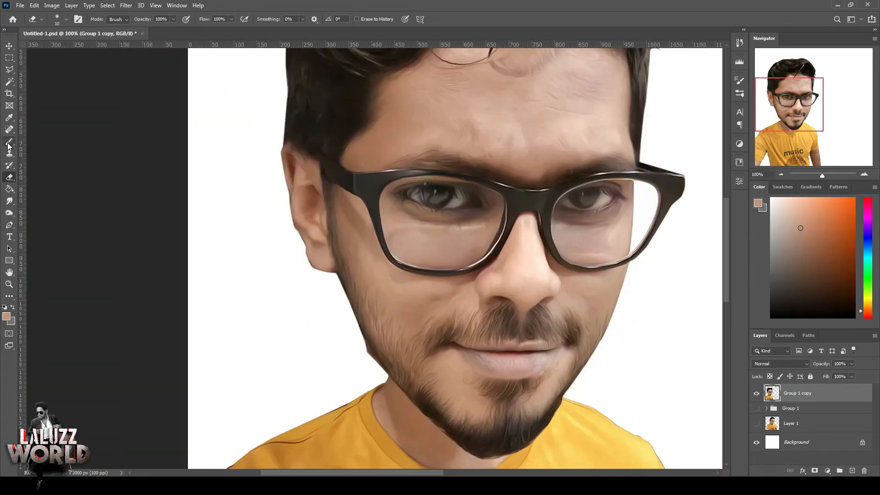
Give the Smudge tool a scattered-dot brush tip and reduce it to 10 px for pulling out hairs along the jaw
click(9, 201)
click(63, 21)
click(74, 317)
click(417, 5)
key(bracketleft)
key(bracketleft)
key(bracketleft)
key(bracketleft)
key(bracketleft)
key(bracketleft)
key(bracketleft)
key(bracketleft)
key(bracketleft)
key(bracketleft)
key(bracketleft)
key(bracketleft)
key(bracketleft)
key(bracketleft)
key(bracketleft)
key(bracketleft)
key(bracketleft)
key(bracketleft)
key(bracketleft)
key(bracketleft)
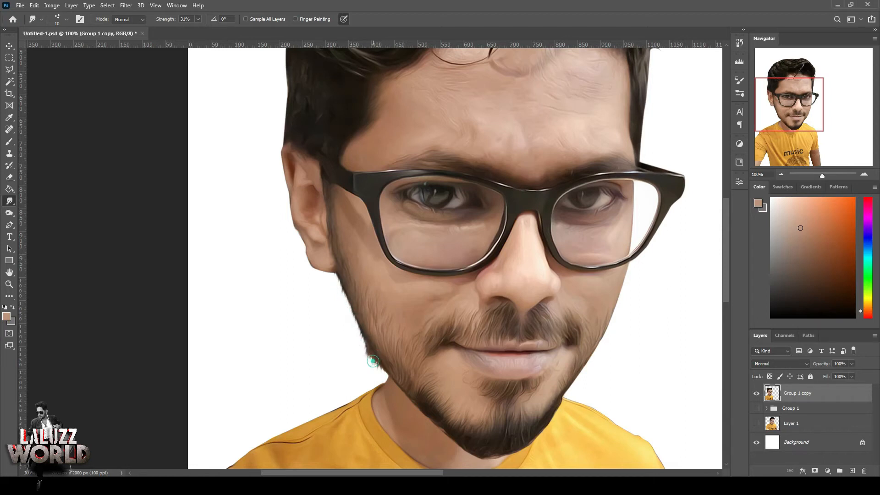
Undo the last smudge on the jaw and erase the angular corner along the jawline below the ear
key(ctrl+z)
click(10, 177)
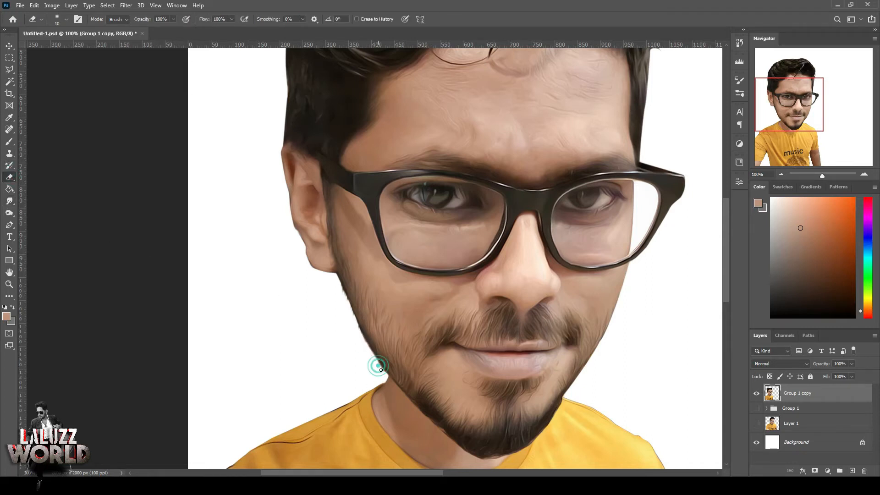
Smudge short beard hairs outward along both jawlines and under the chin to break up the hard cut-out edge
click(12, 206)
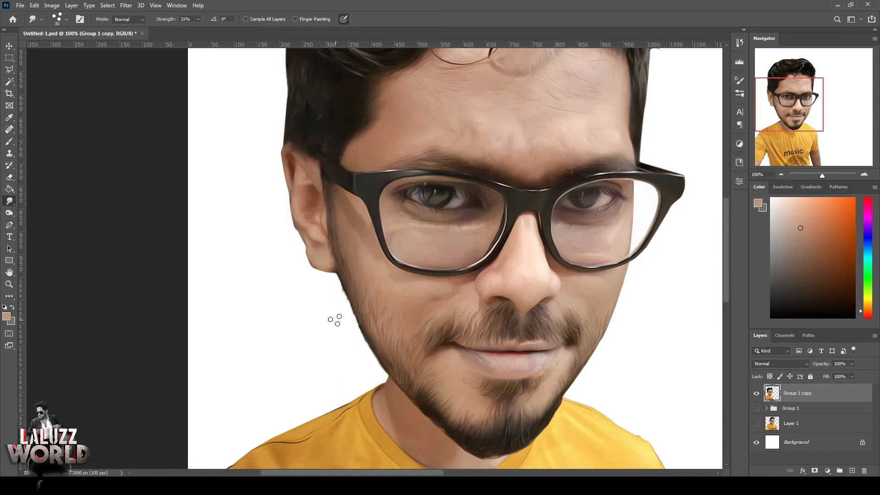
drag(347, 289, 383, 373)
drag(341, 280, 391, 378)
drag(457, 443, 486, 468)
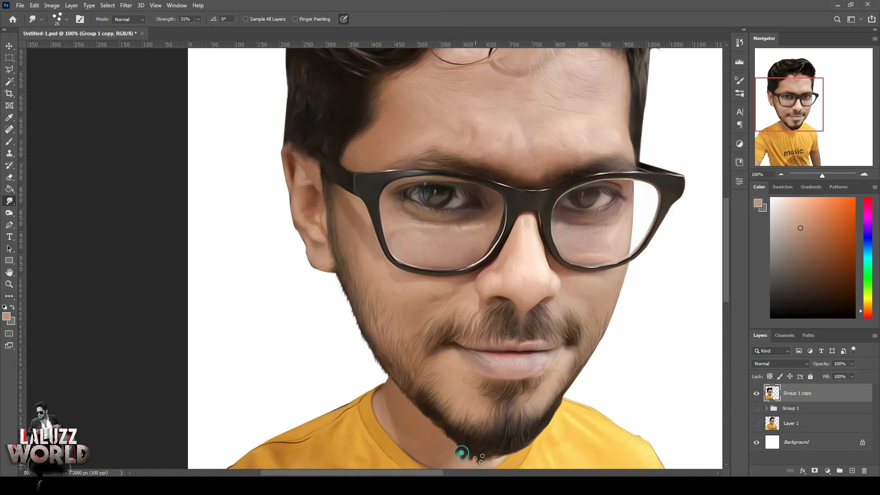
scroll(527, 422, right, 5)
scroll(381, 428, down, 1)
mouse_move(366, 427)
mouse_down()
mouse_move(389, 405)
mouse_move(382, 427)
mouse_move(388, 414)
mouse_move(391, 438)
mouse_move(343, 449)
mouse_up()
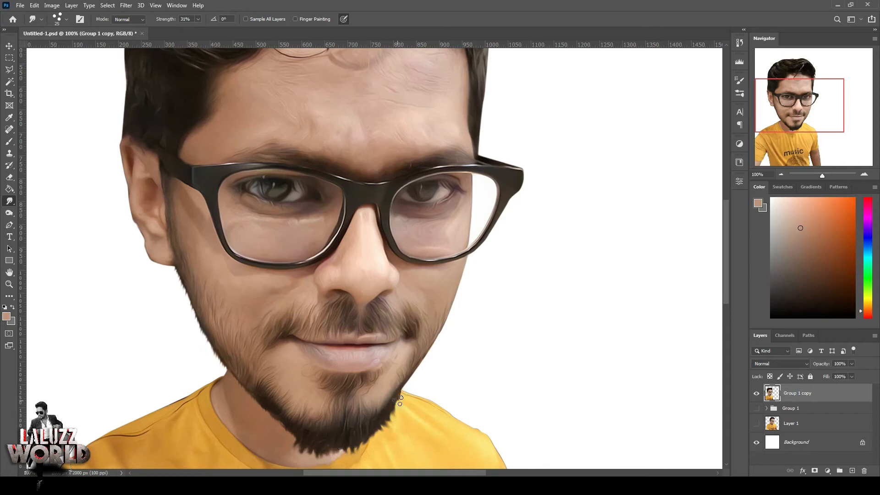
drag(409, 387, 418, 369)
mouse_move(403, 387)
mouse_down()
mouse_move(448, 336)
mouse_move(465, 275)
mouse_up()
Smudge fine strands outward along the top and both sides of the hair to soften its cut-out outline
drag(775, 99, 785, 71)
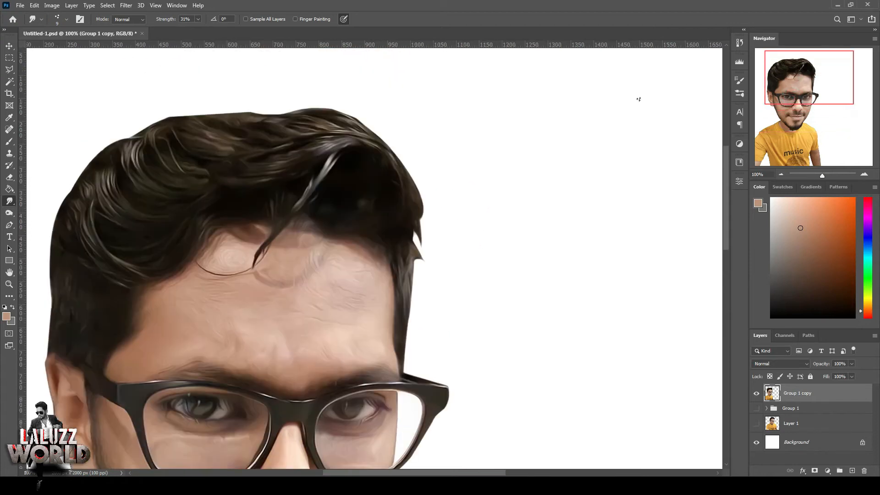
key(bracketright)
key(bracketright)
key(bracketright)
key(bracketright)
key(bracketright)
mouse_move(252, 116)
mouse_down()
mouse_move(226, 104)
mouse_move(185, 120)
mouse_move(216, 108)
mouse_up()
mouse_move(221, 112)
mouse_down()
mouse_move(170, 108)
mouse_move(228, 110)
mouse_move(125, 118)
mouse_up()
drag(147, 126, 135, 111)
mouse_move(169, 112)
mouse_down()
mouse_move(99, 115)
mouse_move(172, 110)
mouse_up()
drag(56, 256, 45, 275)
mouse_move(51, 282)
mouse_down()
mouse_move(30, 336)
mouse_move(51, 333)
mouse_move(30, 349)
mouse_move(43, 328)
mouse_up()
drag(52, 290, 39, 305)
drag(52, 266, 35, 281)
mouse_move(55, 245)
mouse_down()
mouse_move(44, 265)
mouse_move(38, 250)
mouse_up()
mouse_move(57, 224)
mouse_down()
mouse_move(43, 247)
mouse_move(37, 232)
mouse_up()
mouse_move(69, 195)
mouse_down()
mouse_move(51, 218)
mouse_move(61, 204)
mouse_up()
mouse_move(95, 159)
mouse_down()
mouse_move(81, 174)
mouse_move(84, 164)
mouse_up()
drag(417, 252, 428, 267)
drag(417, 231, 432, 248)
mouse_move(421, 206)
mouse_down()
mouse_move(432, 237)
mouse_move(411, 357)
mouse_move(410, 334)
mouse_up()
drag(417, 278, 417, 272)
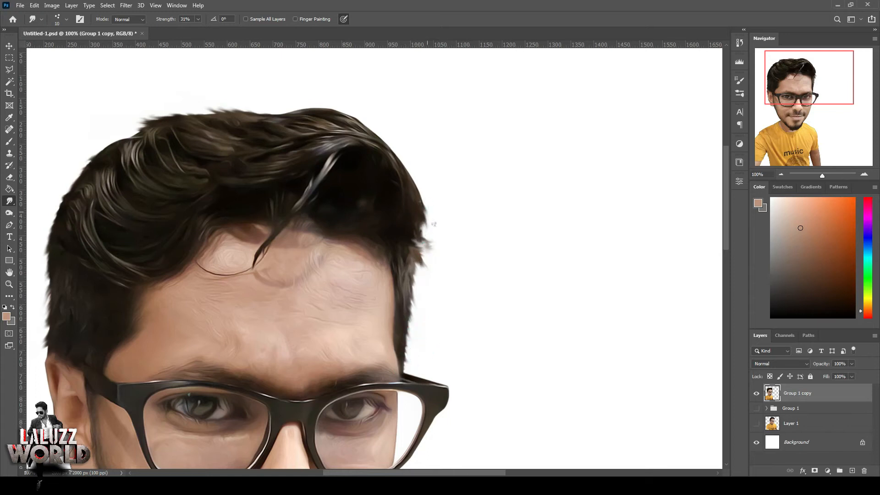
Select the merged portrait layer and run the noise-removal filter on it again
click(781, 174)
click(781, 174)
click(781, 175)
click(781, 175)
click(10, 46)
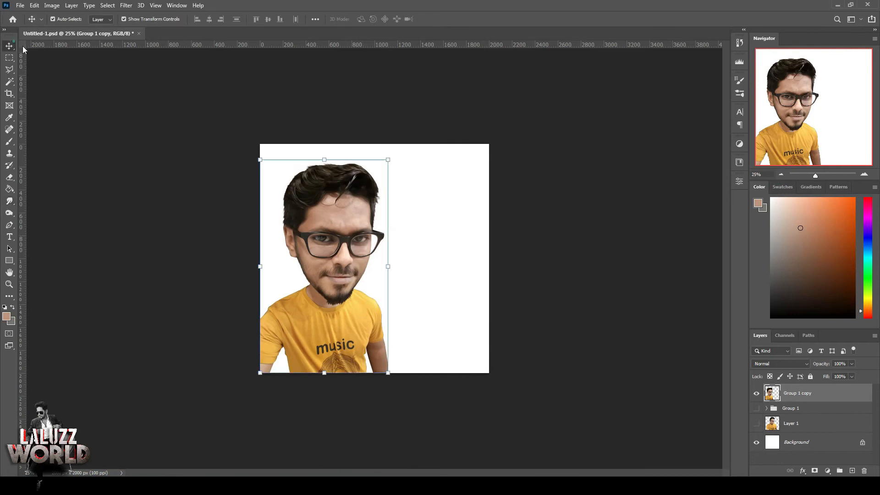
click(661, 194)
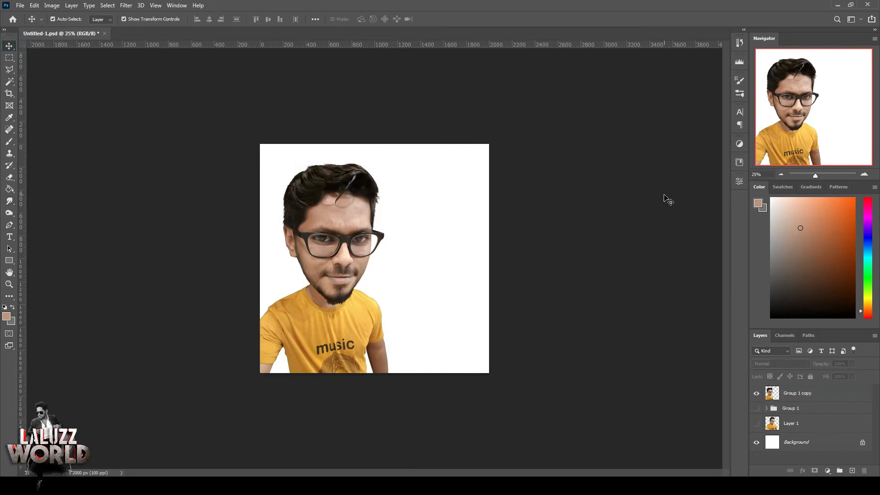
click(865, 174)
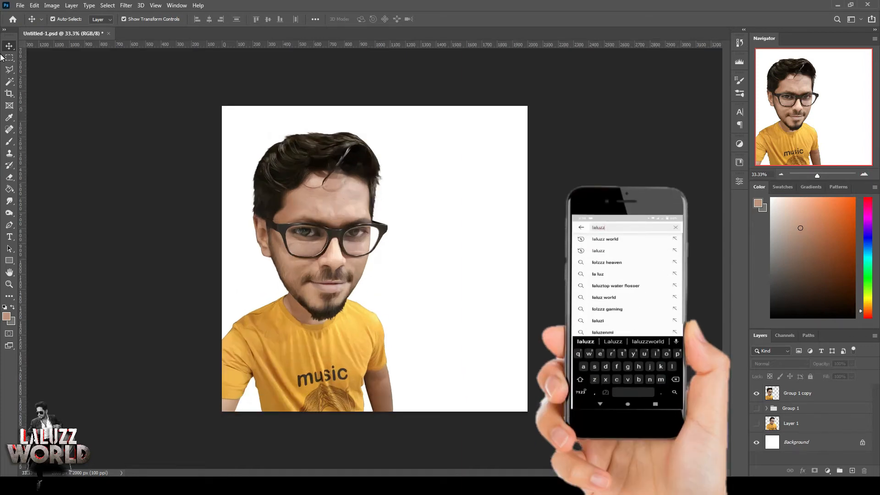
click(389, 378)
click(126, 5)
click(133, 15)
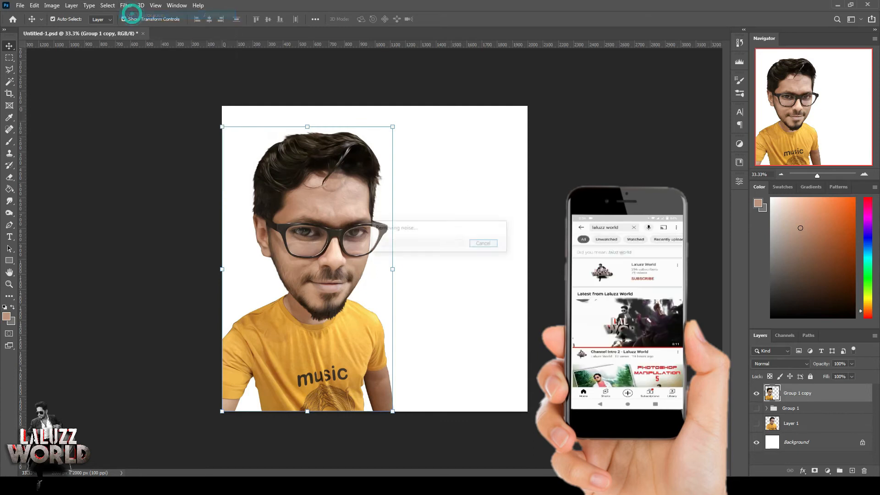
click(126, 6)
click(487, 148)
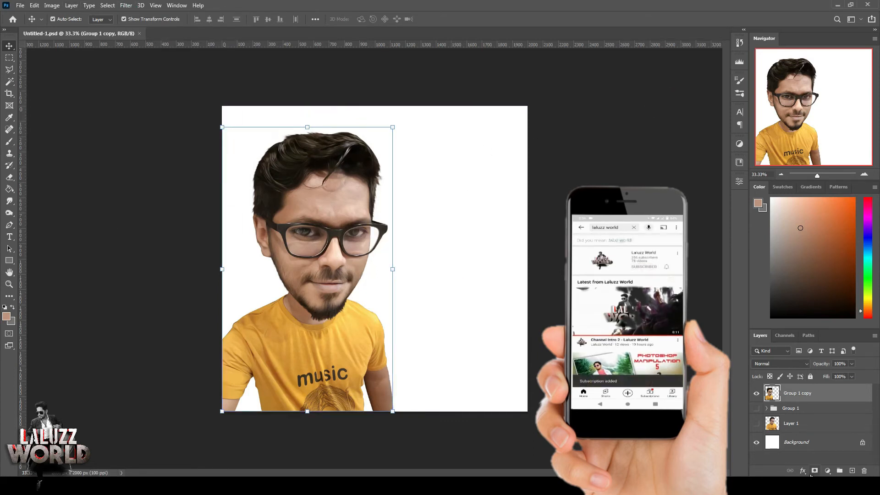
Add a Selective Color adjustment above the portrait and deepen the blacks by setting Black to +28%
click(827, 471)
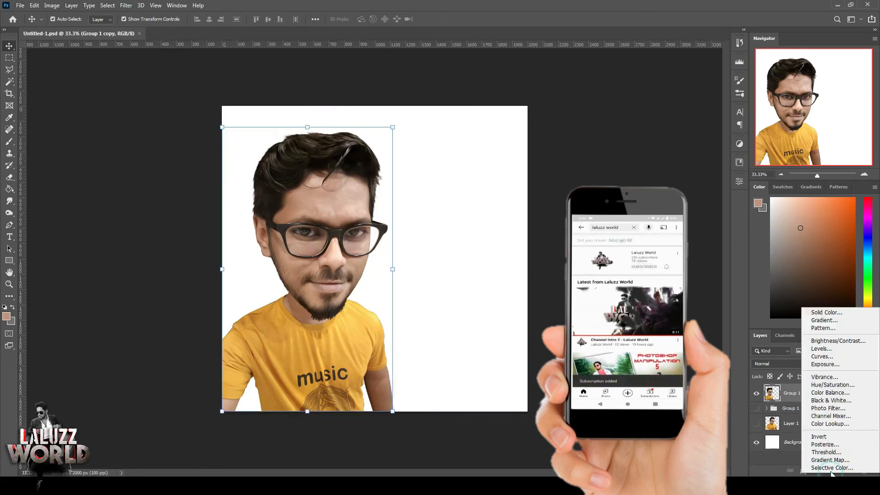
click(825, 440)
click(669, 217)
click(651, 285)
drag(662, 292, 676, 291)
click(669, 217)
click(651, 225)
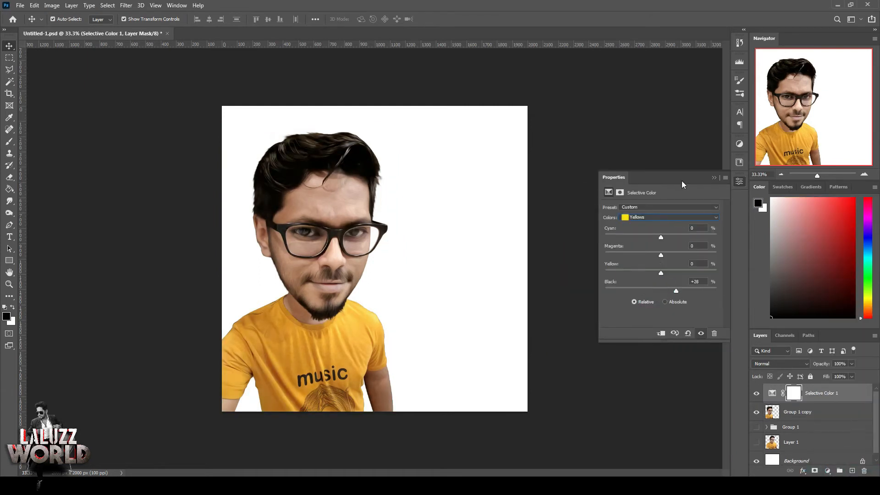
click(741, 183)
Add a Curves adjustment and lift the middle of the RGB curve slightly to brighten the portrait
click(828, 471)
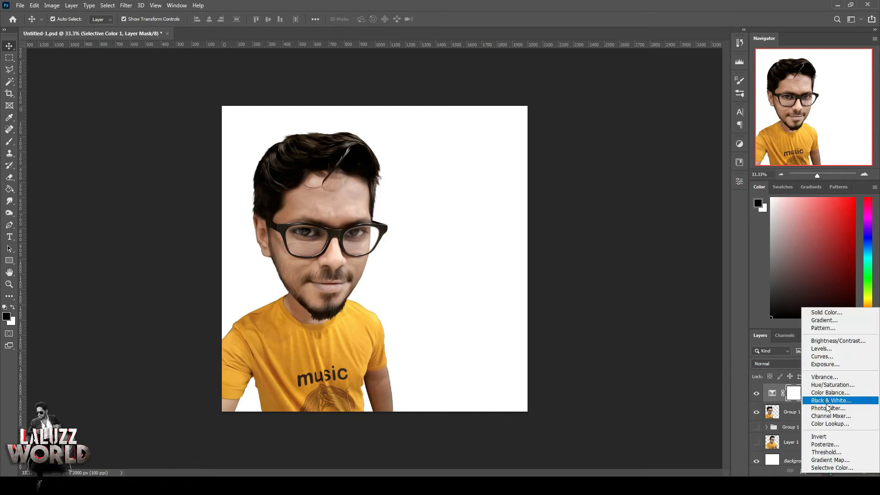
click(823, 349)
drag(668, 272, 663, 275)
click(618, 437)
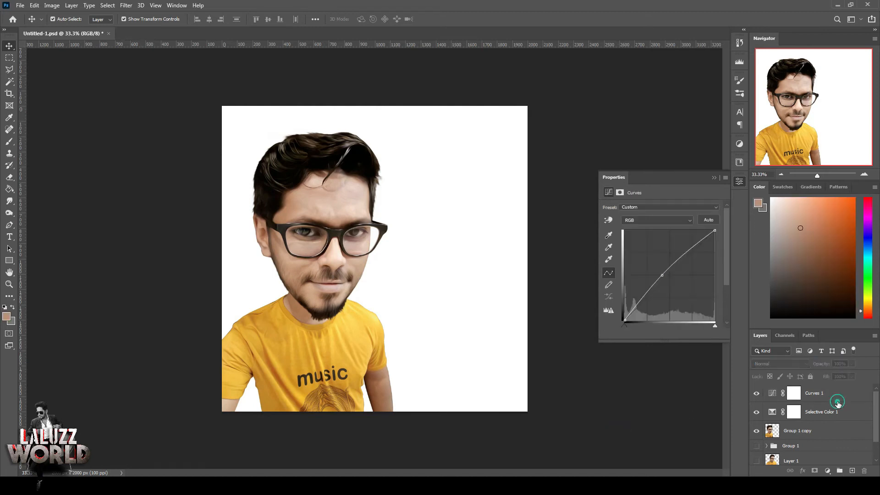
click(741, 183)
Add a Color Balance adjustment and shift the midtones to +47 toward red and -24 toward magenta
click(828, 471)
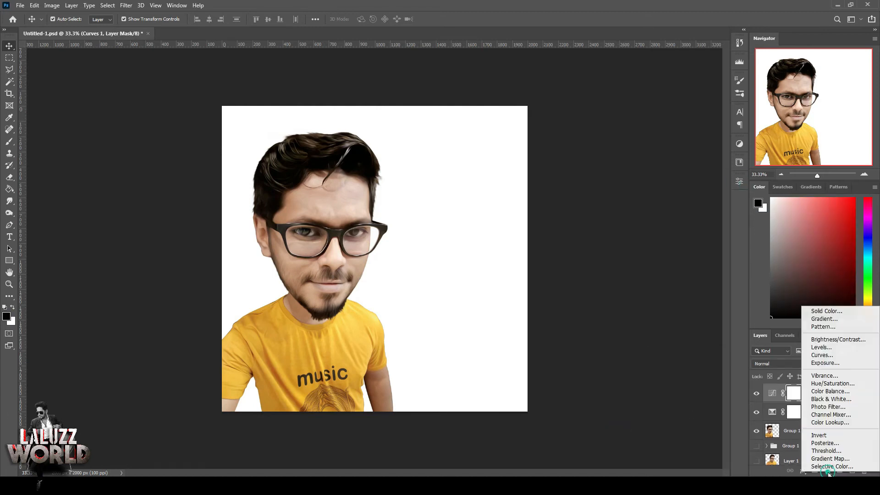
click(821, 393)
mouse_move(648, 229)
mouse_down()
mouse_move(659, 229)
mouse_move(645, 245)
mouse_up()
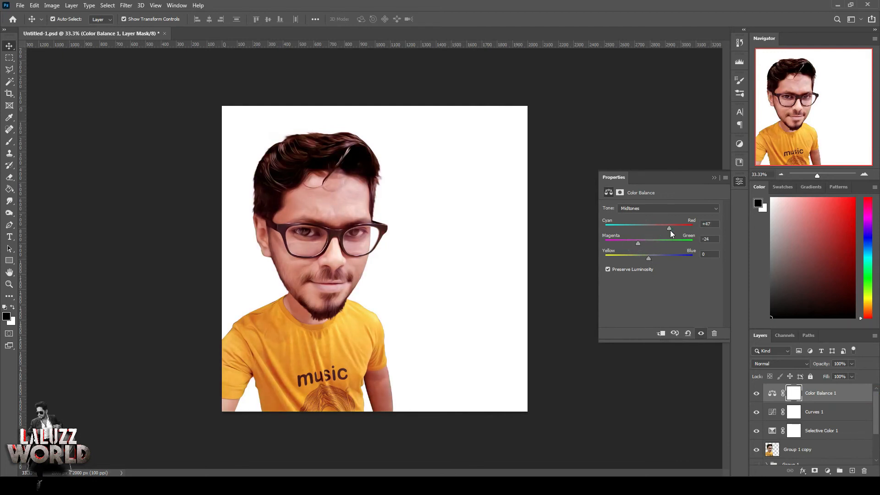
Invert the Color Balance adjustment's layer mask to black
click(787, 394)
click(702, 315)
key(ctrl+plus)
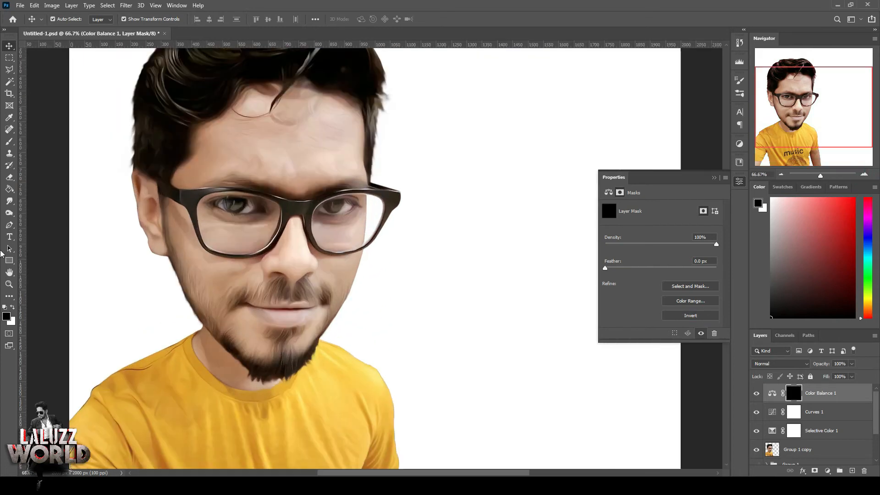
Paint white over the lips on the Color Balance mask to reveal the tint, and set that layer's blend mode to Color
click(7, 144)
click(12, 308)
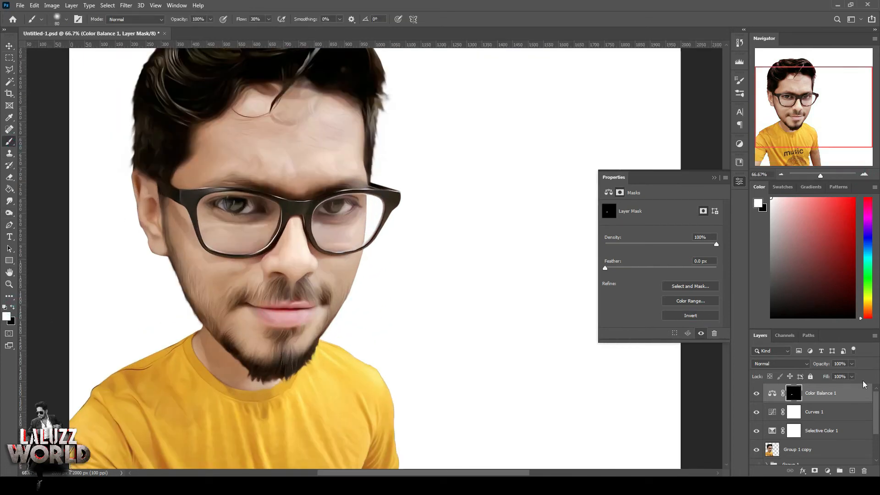
click(779, 363)
click(764, 462)
Add another Color Balance adjustment shifted toward blue and slightly magenta, masked so that it tints only the irises
click(827, 471)
click(831, 392)
mouse_move(649, 228)
mouse_down()
mouse_move(680, 229)
mouse_move(594, 237)
mouse_move(648, 228)
mouse_up()
drag(649, 259, 692, 258)
drag(648, 241, 640, 246)
key(ctrl+i)
drag(235, 207, 238, 207)
drag(351, 221, 353, 226)
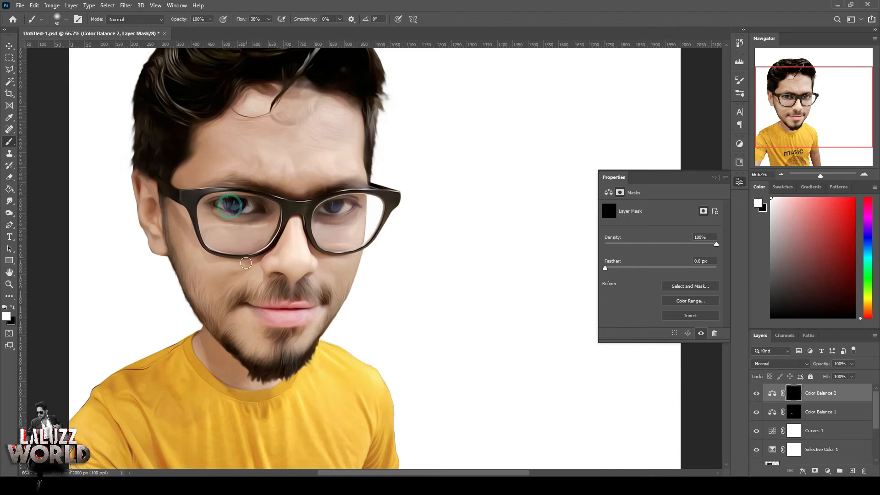
Try spreading the first Color Balance tint over the cheek and forehead with a 150 px white brush on its mask
click(794, 411)
key(bracketright)
key(bracketright)
key(bracketright)
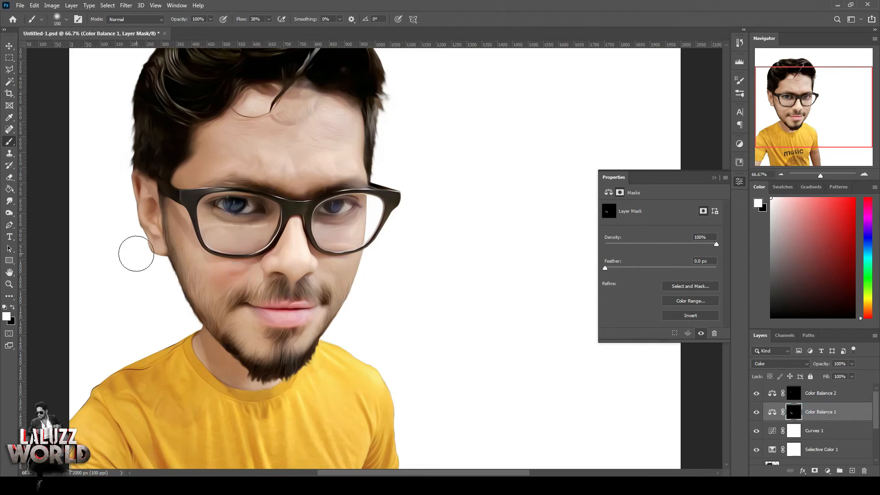
mouse_move(238, 160)
mouse_down()
mouse_move(343, 172)
mouse_move(350, 156)
mouse_move(353, 164)
mouse_up()
Add a third Color Balance adjustment with the midtones at +100 red, and invert its mask to black
click(829, 471)
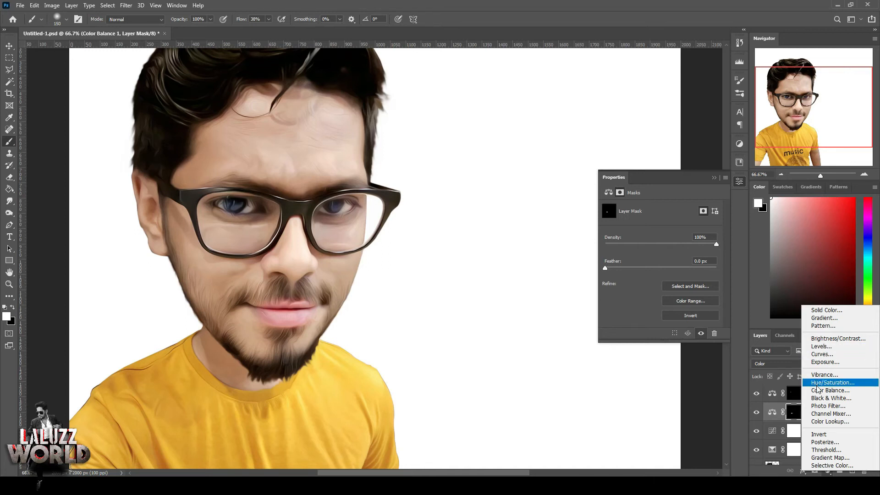
click(830, 390)
drag(649, 228, 706, 236)
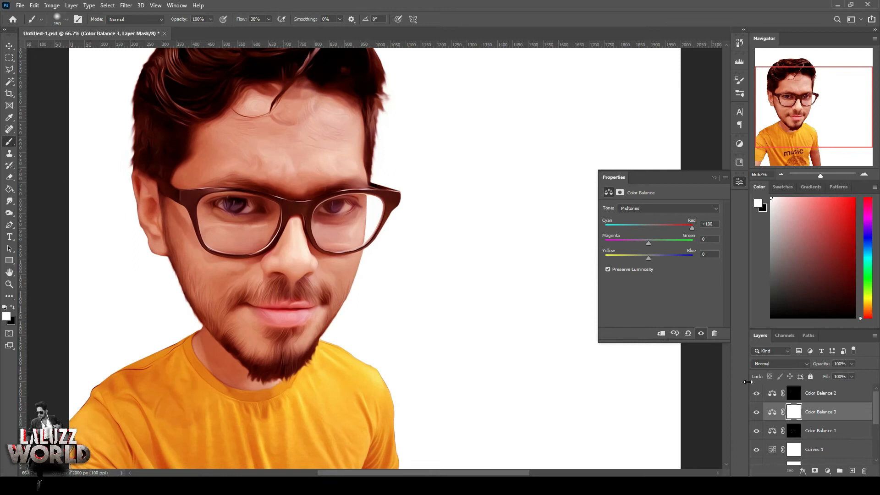
click(799, 415)
key(ctrl+i)
Paint the red tint onto the cheeks, jaw, neck and face edges, and lower the adjustment's opacity to 46%
mouse_move(216, 284)
mouse_down()
mouse_move(194, 258)
mouse_move(206, 280)
mouse_up()
click(851, 363)
drag(855, 374, 831, 375)
drag(353, 288, 340, 312)
drag(238, 373, 206, 353)
drag(195, 151, 195, 282)
drag(155, 208, 204, 324)
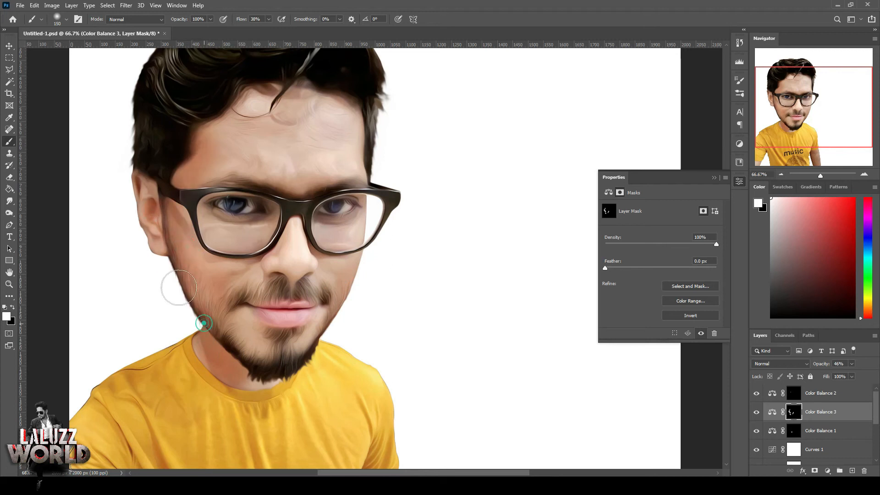
drag(150, 120, 148, 203)
click(782, 174)
click(781, 174)
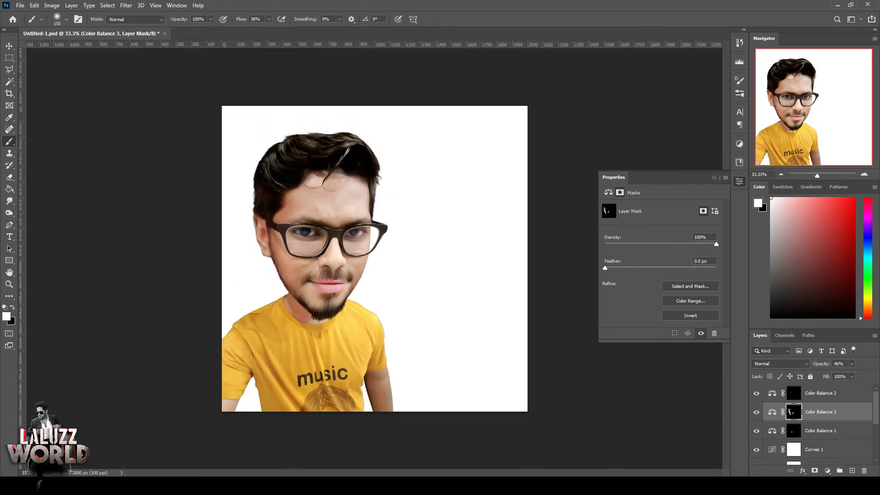
click(740, 184)
Reopen the lips' Color Balance adjustment and push its midtones further toward red and slightly toward blue
click(828, 434)
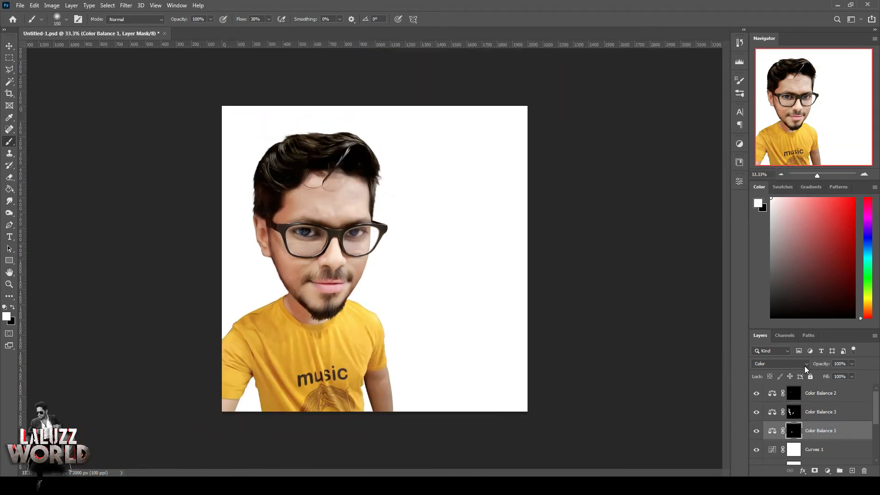
click(70, 6)
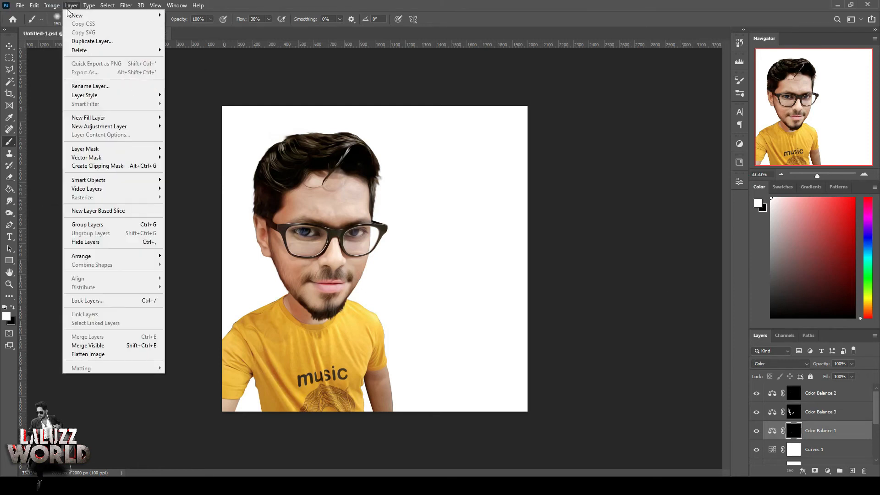
mouse_move(120, 127)
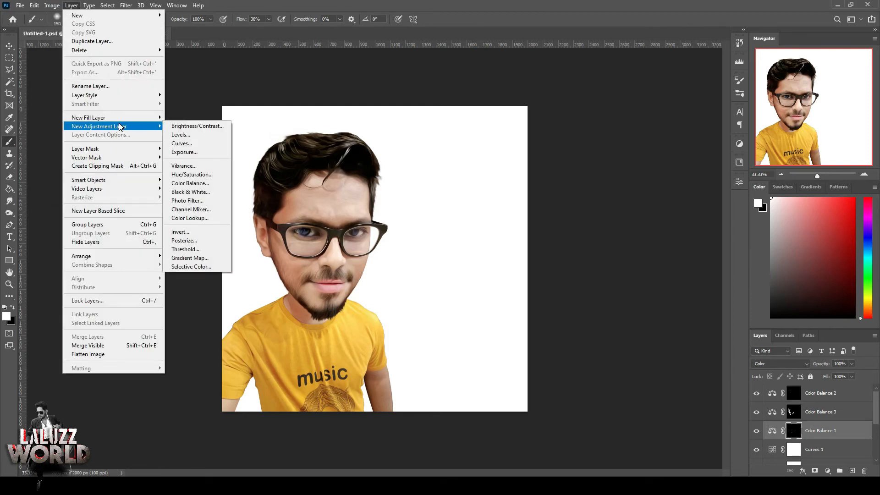
key(Escape)
right_click(774, 433)
click(773, 432)
right_click(772, 431)
click(801, 259)
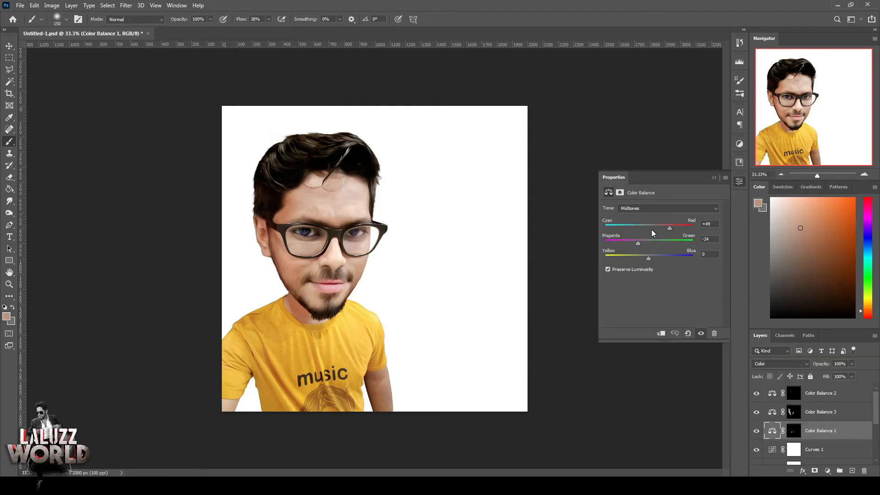
drag(672, 228, 681, 229)
drag(638, 258, 653, 258)
click(739, 184)
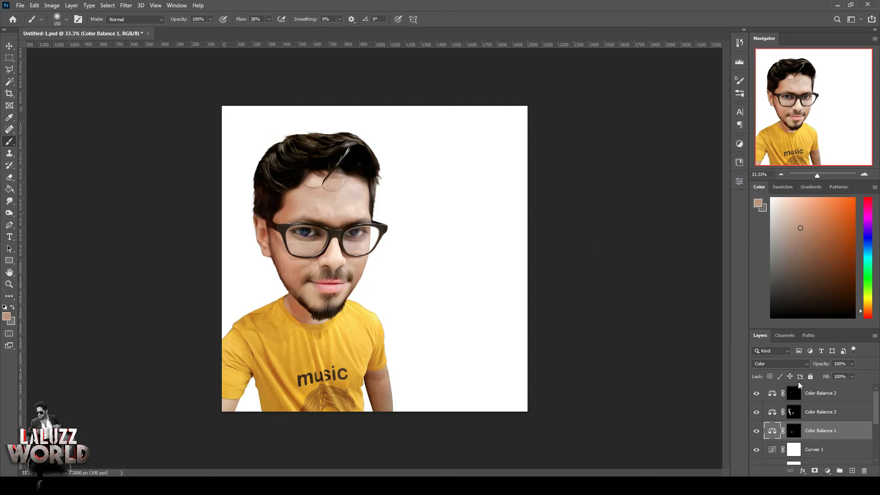
Compare Hue and Saturation blending on the lip adjustment, keep Color at 79% opacity, and save the document
click(789, 364)
click(769, 449)
click(791, 364)
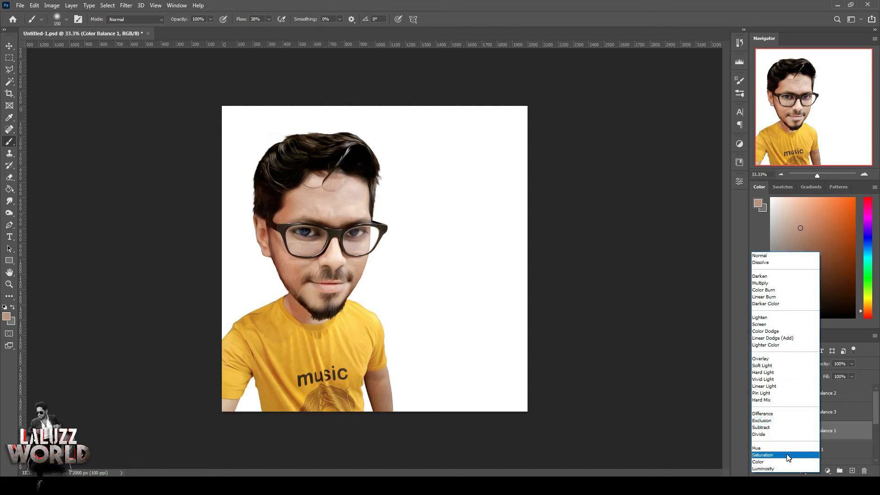
click(789, 455)
click(780, 365)
click(789, 461)
click(672, 169)
key(Return)
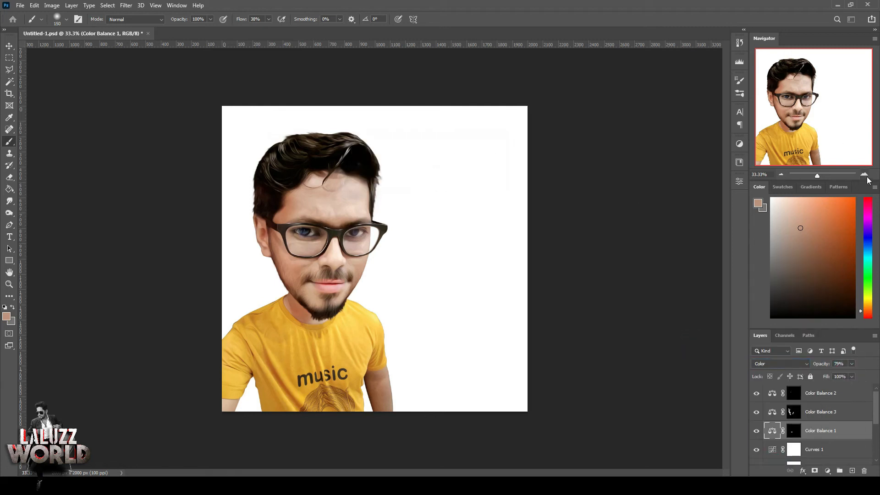
click(865, 175)
key(ctrl+s)
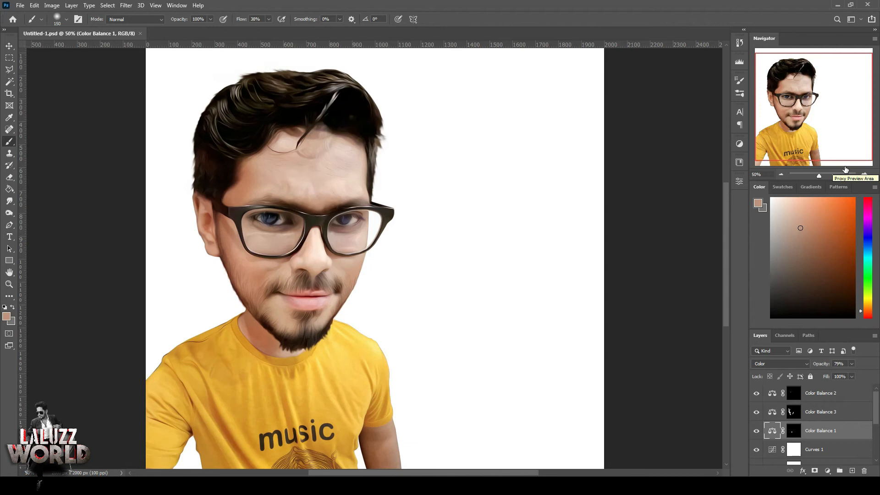
Smudge the portrait's edges on the Group 1 copy layer with a 20 px brush at 31% strength
drag(876, 402, 876, 415)
click(773, 454)
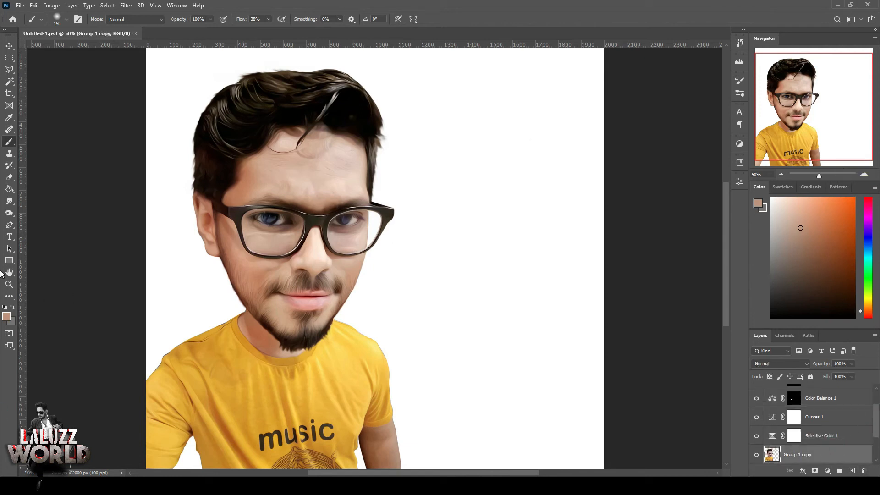
click(9, 200)
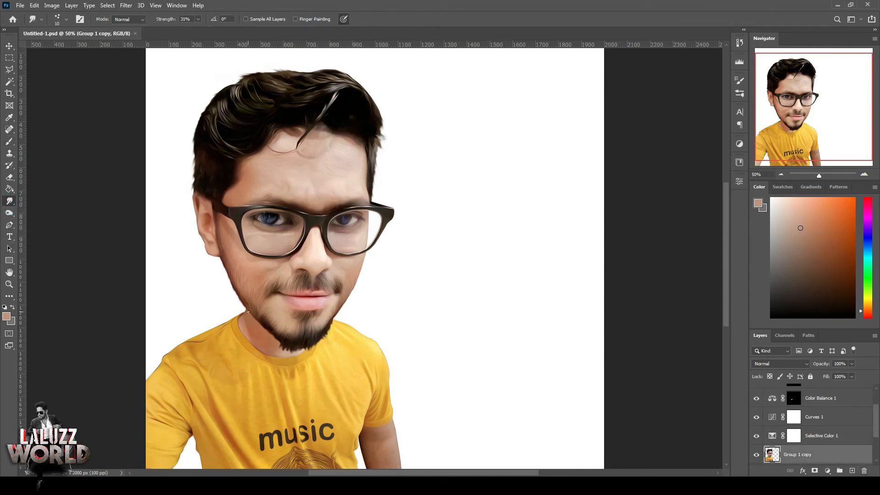
key(bracketright)
click(782, 174)
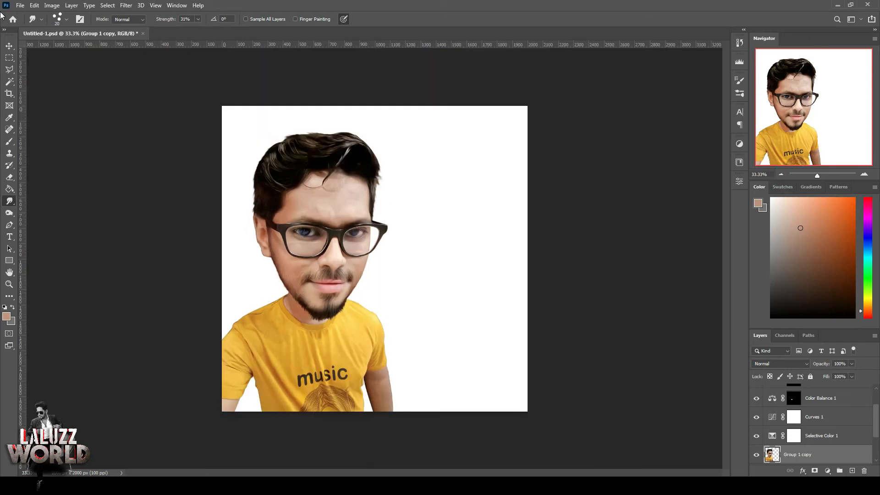
click(9, 45)
click(570, 190)
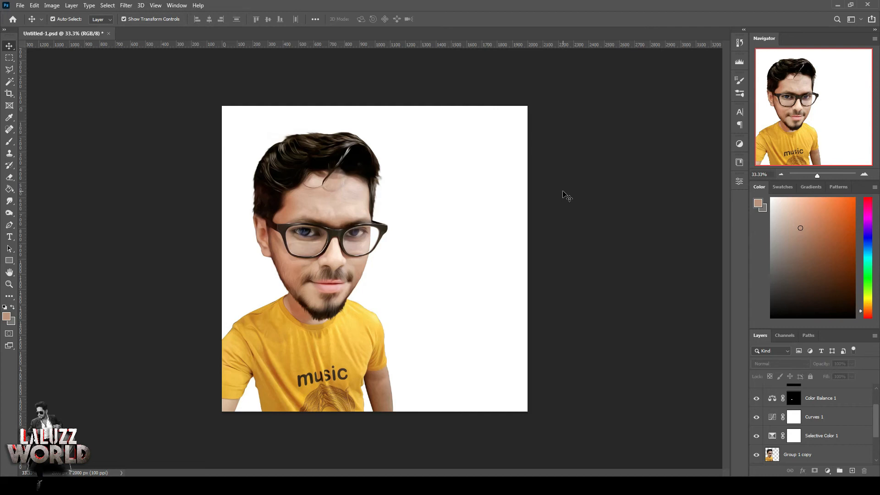
Open the beach photo 16 Nacpan.jpg
click(21, 5)
click(32, 25)
click(110, 82)
click(362, 247)
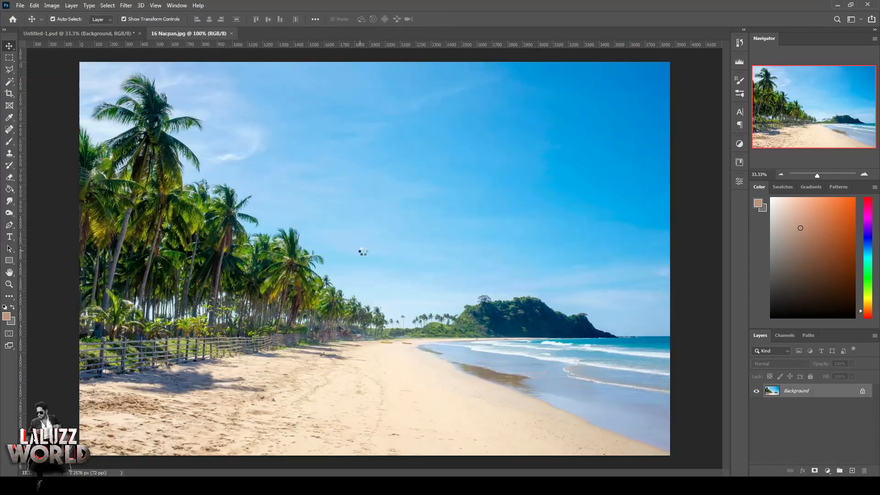
Bring the beach photo into the portrait document as a layer behind the man, and close the source photo
drag(198, 34, 599, 46)
drag(600, 218, 297, 221)
drag(673, 50, 173, 56)
click(636, 52)
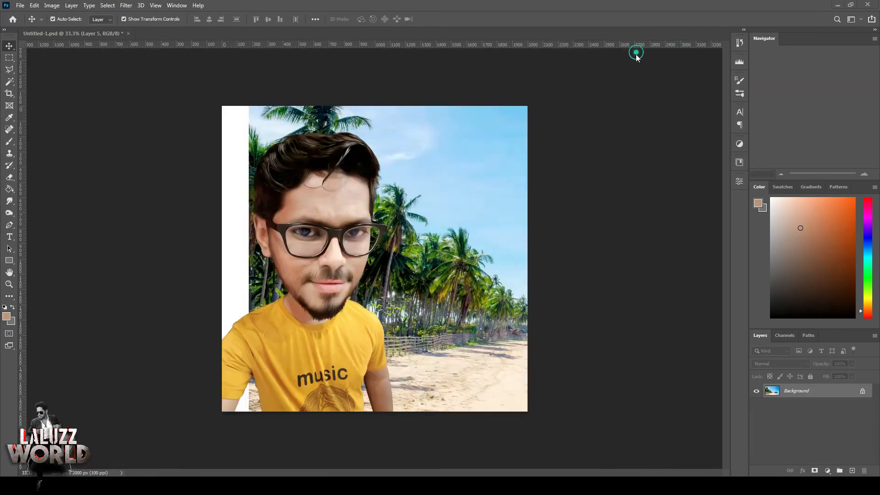
Scale and reposition the beach photo so that it fills the canvas, with the shoreline beside the man
key(ctrl+minus)
drag(556, 156, 525, 176)
drag(449, 221, 445, 214)
key(Return)
click(866, 174)
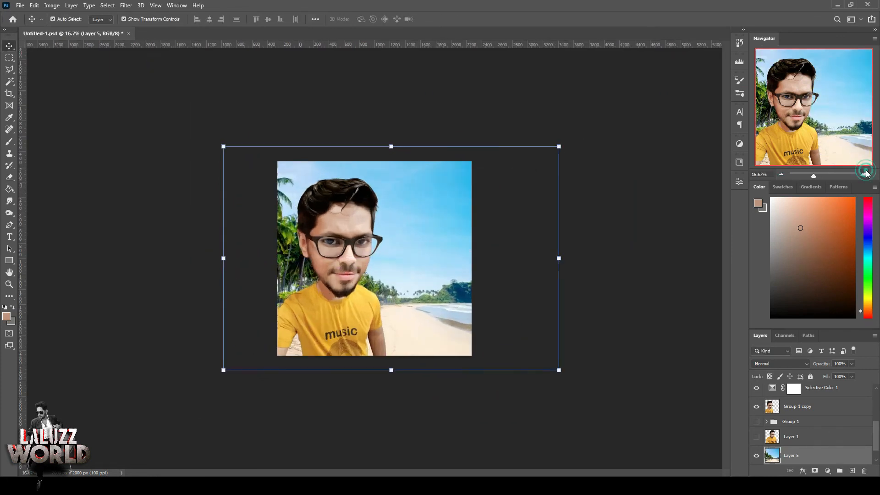
click(866, 174)
Apply noise reduction to the beach background layer, and repeat the filter once more
click(119, 6)
mouse_move(183, 147)
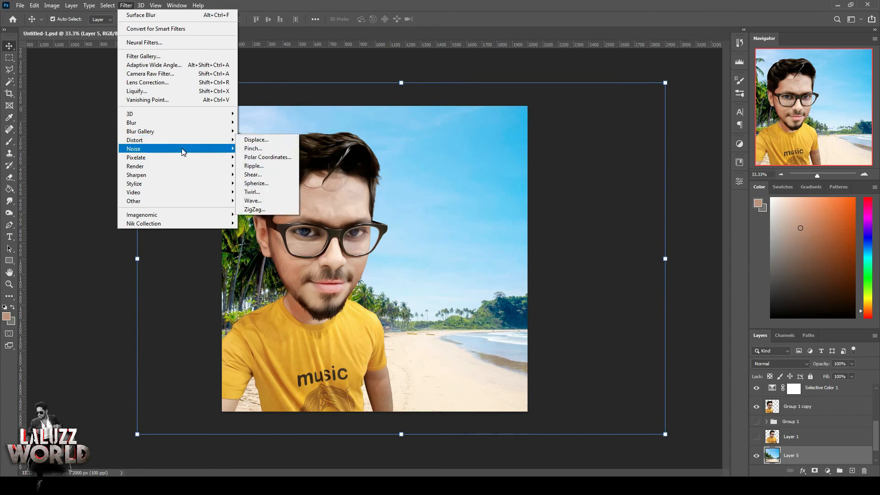
click(271, 175)
key(Return)
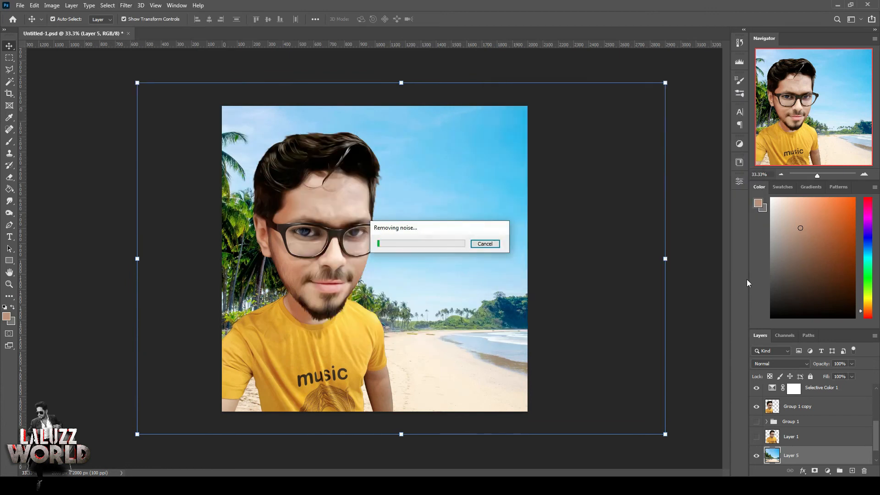
click(106, 5)
mouse_move(127, 5)
click(147, 16)
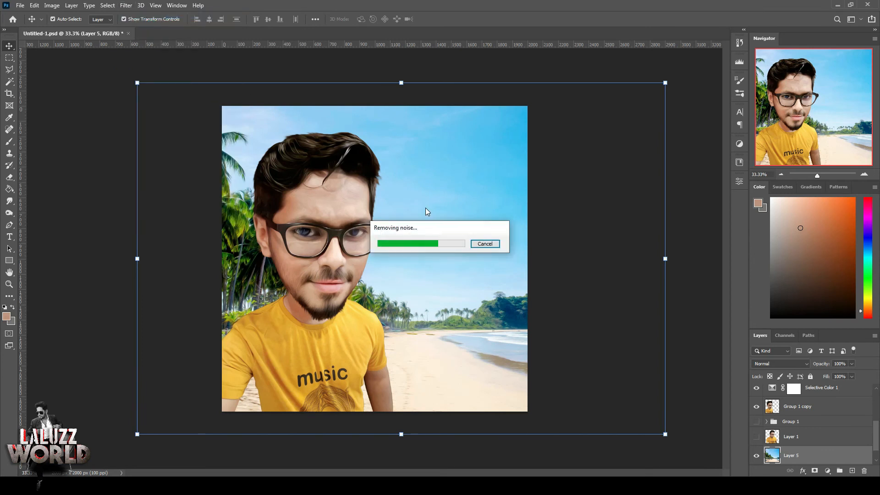
Grade the beach layer with Camera Raw: Exposure -0.65, Contrast +22, Texture +6 and Dehaze +45
click(126, 5)
click(142, 73)
drag(726, 132, 738, 145)
drag(726, 226, 729, 225)
drag(727, 253, 749, 253)
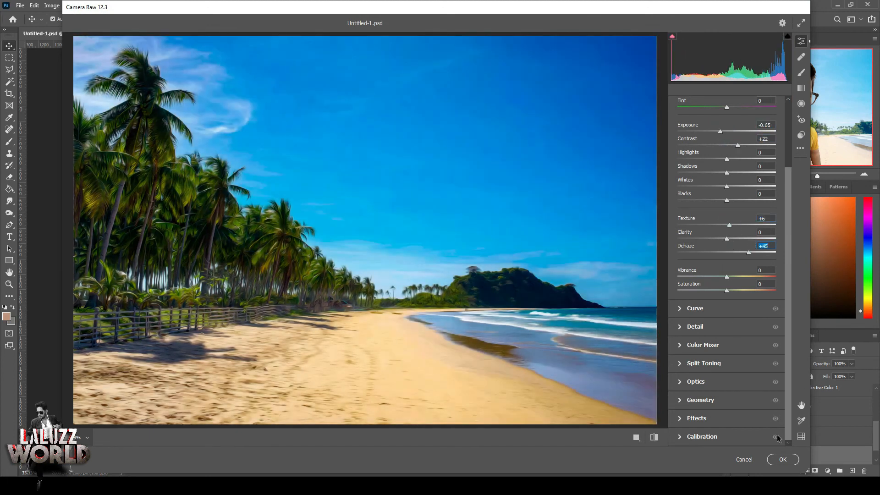
click(783, 460)
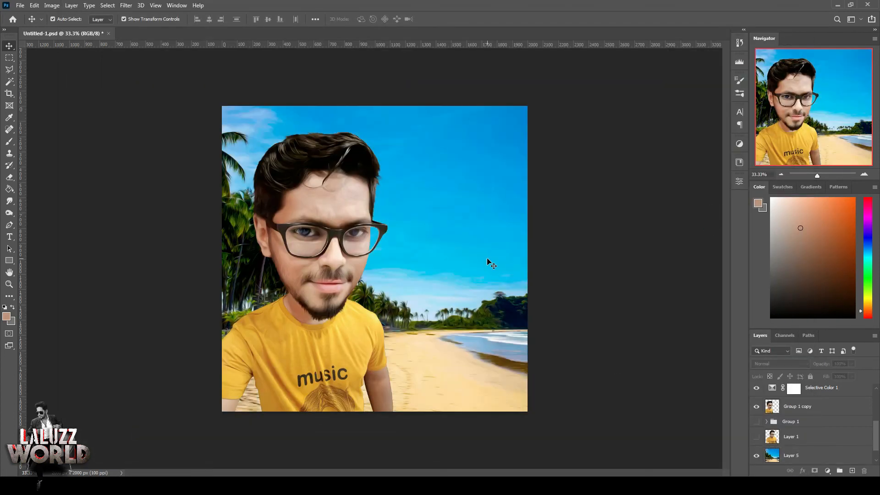
Clip the three Color Balance layers, the Curves layer and the Selective Color layer to the Group 1 copy portrait
scroll(786, 398, up, 5)
click(851, 393)
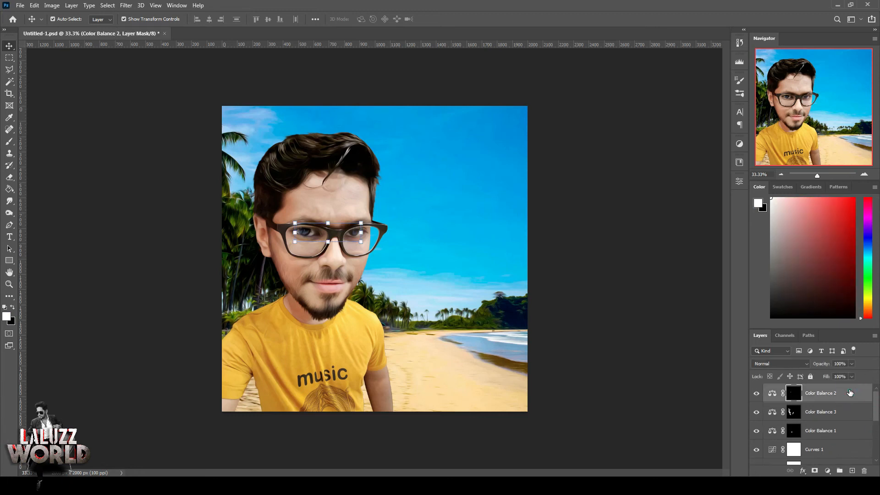
ctrl+click(837, 412)
ctrl+click(835, 431)
ctrl+click(832, 444)
scroll(839, 447, down, 3)
ctrl+click(844, 418)
right_click(844, 417)
click(784, 203)
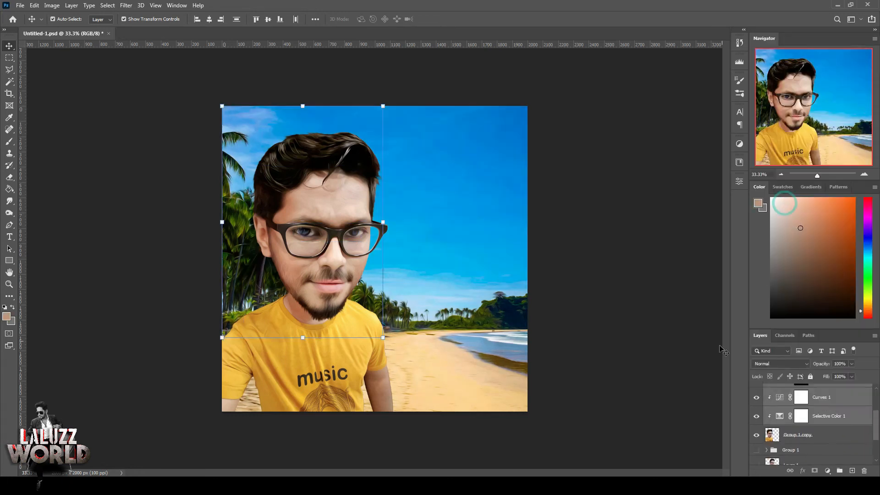
click(591, 354)
Add a layer between the beach and the portrait, and paint a soft black shadow at the man's base with a 1000 px brush
click(495, 264)
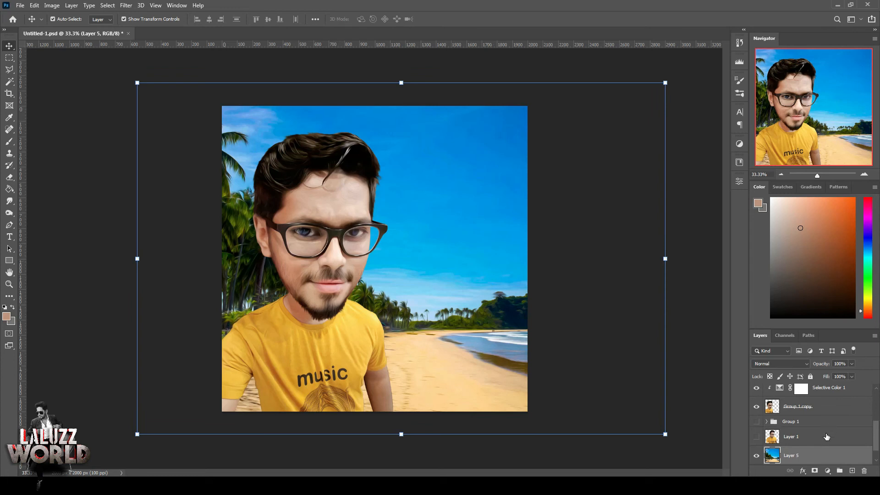
click(852, 471)
click(9, 142)
click(6, 317)
click(579, 432)
click(782, 315)
key(bracketright)
key(bracketright)
key(bracketright)
key(bracketright)
key(bracketright)
key(bracketright)
key(bracketright)
key(bracketright)
key(bracketright)
key(bracketright)
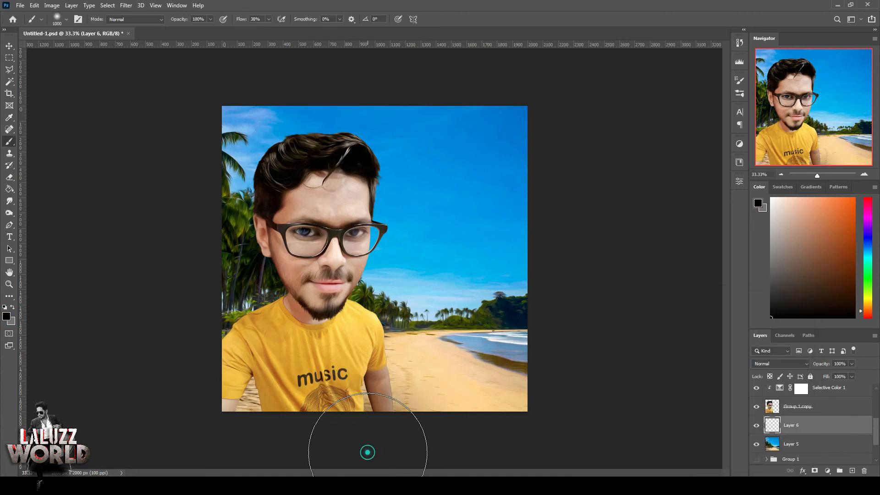
Lower the shadow layer's opacity to 53% and nudge the shadow slightly down behind the man
click(851, 363)
drag(853, 374, 833, 377)
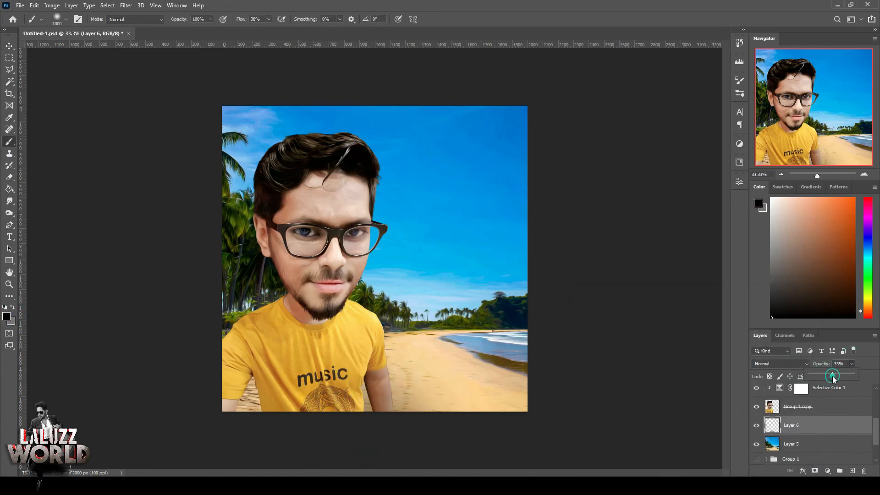
click(9, 46)
mouse_move(356, 379)
mouse_down()
mouse_move(384, 378)
mouse_move(347, 385)
mouse_up()
click(596, 182)
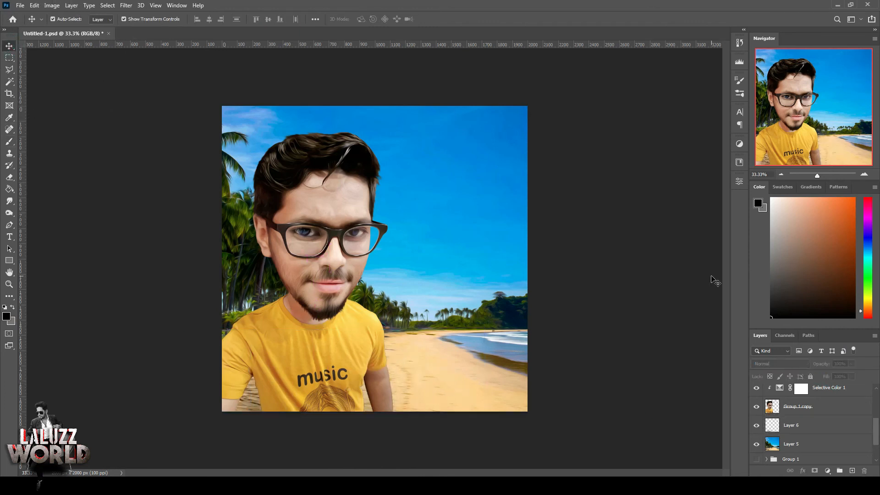
Merge the visible layers into a new top layer and grade it with Camera Raw: Temperature +5, Tint +16, Texture +11, Vibrance +3, plus some Clarity
key(ctrl+alt+shift+e)
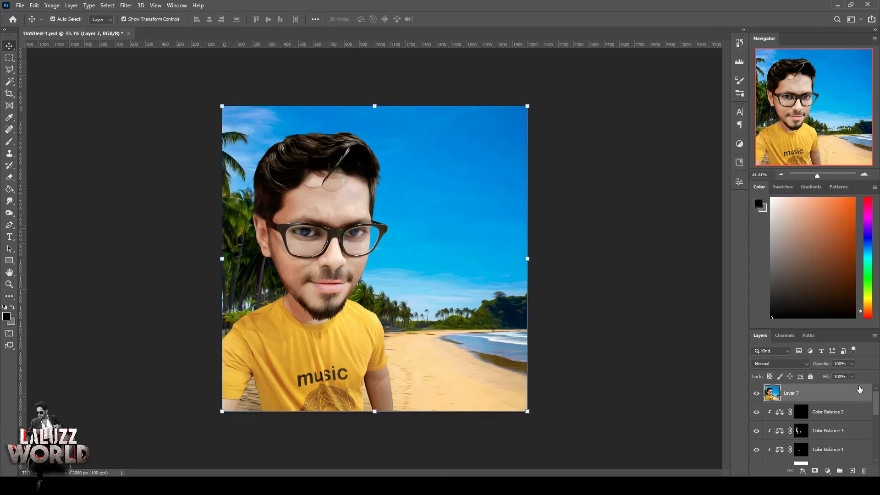
click(126, 5)
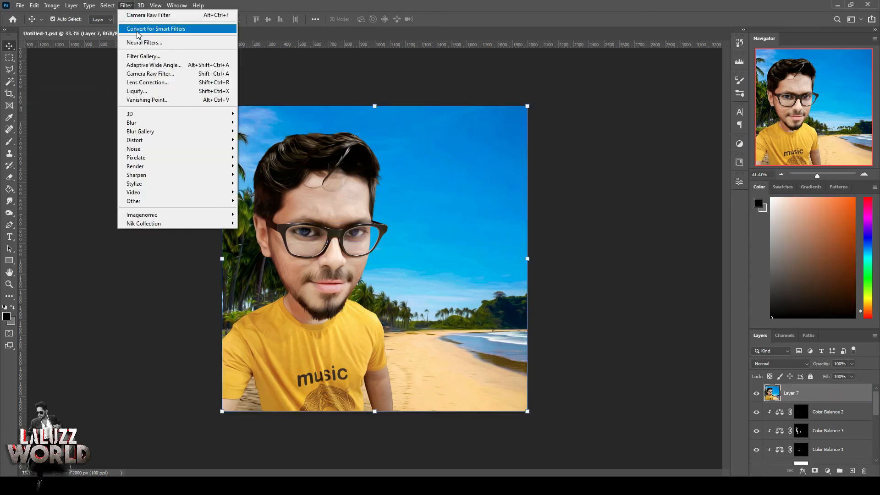
click(156, 74)
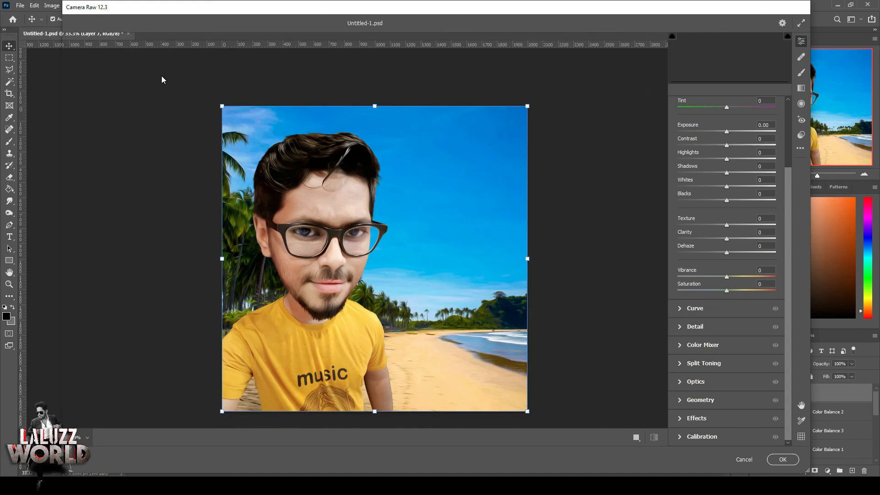
click(726, 133)
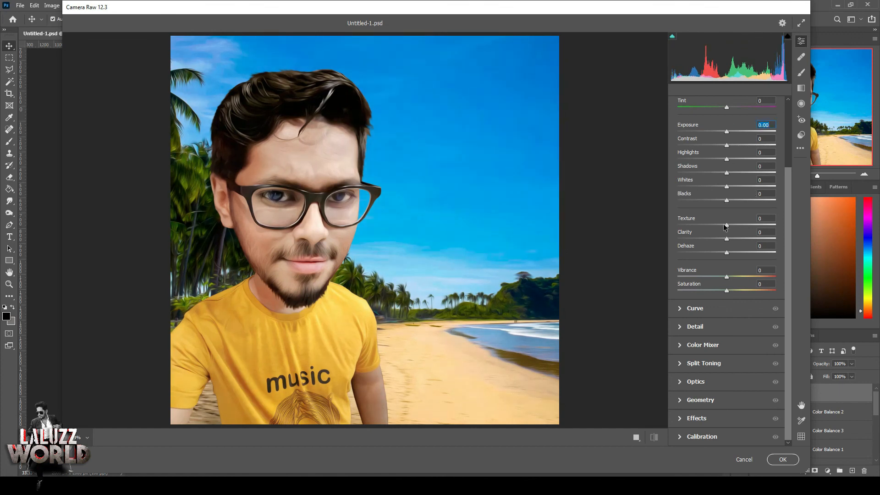
drag(728, 279, 730, 279)
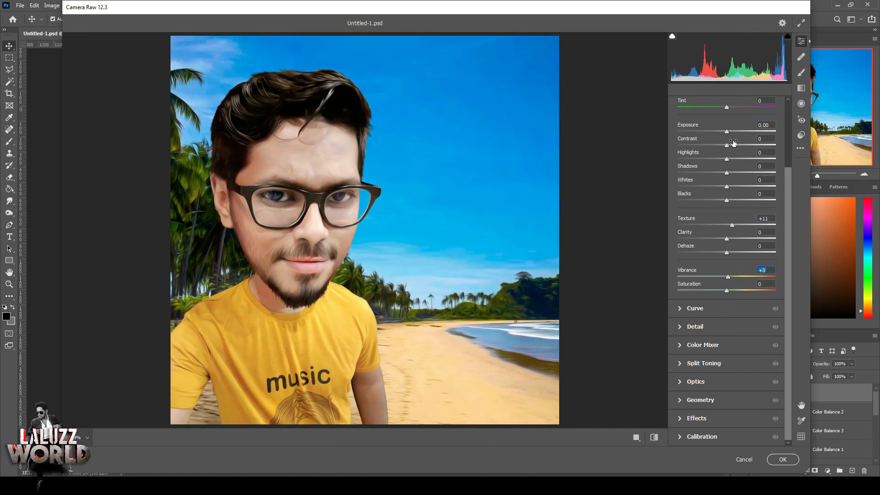
drag(787, 183, 788, 131)
mouse_move(728, 175)
mouse_down()
mouse_move(737, 174)
mouse_move(732, 160)
mouse_move(739, 179)
mouse_up()
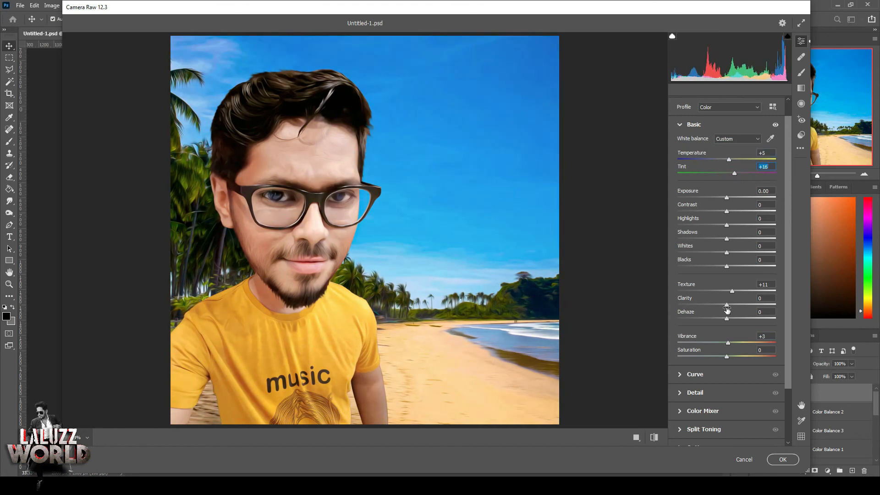
drag(728, 310, 741, 311)
click(782, 460)
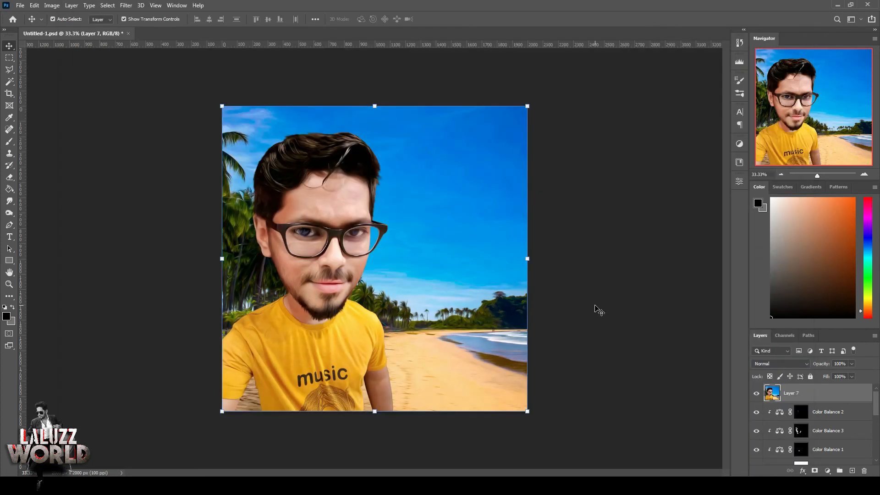
Apply the GREYCstoration filter at Strength 111 to the merged top layer for a smooth, painted look
click(125, 5)
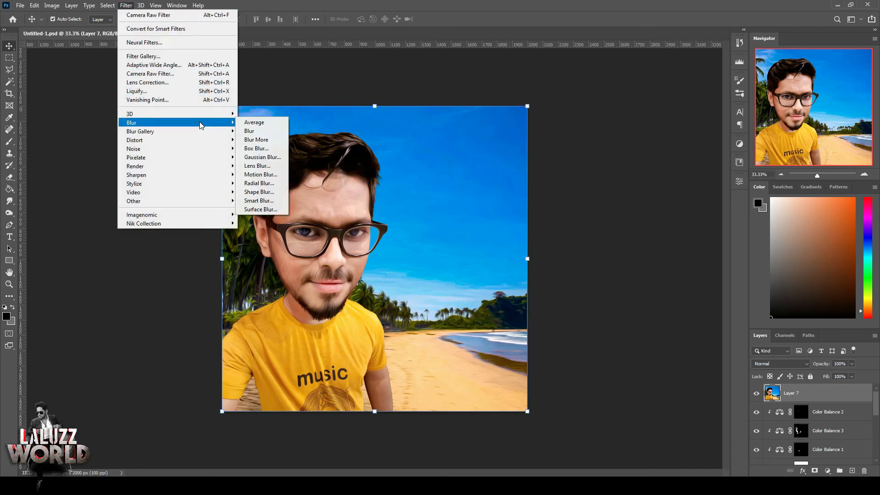
mouse_move(195, 150)
click(262, 175)
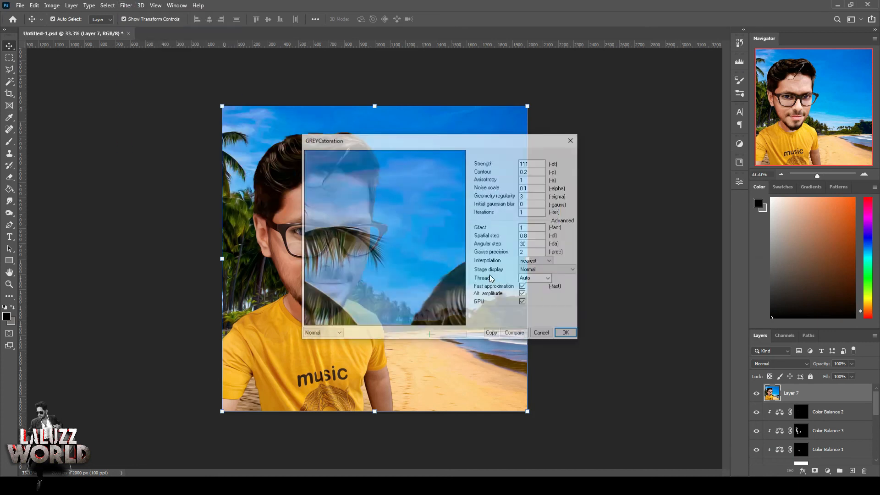
drag(446, 241, 388, 192)
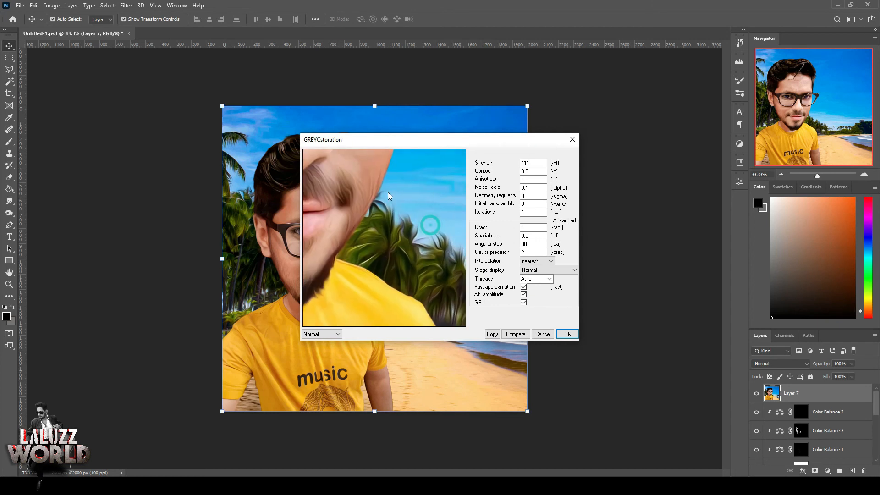
click(567, 333)
click(865, 175)
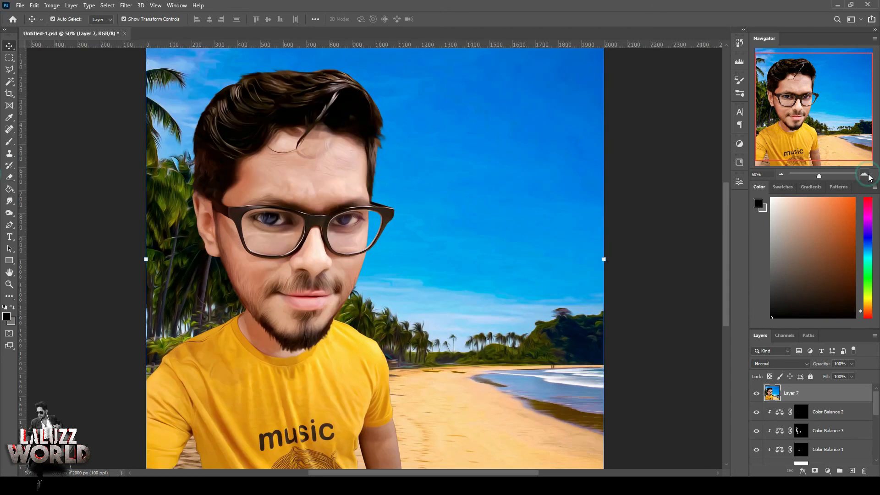
Open the flying-birds image 584ab2a4e583a46e8c837a32 from the Desktop
click(20, 5)
click(34, 25)
click(169, 83)
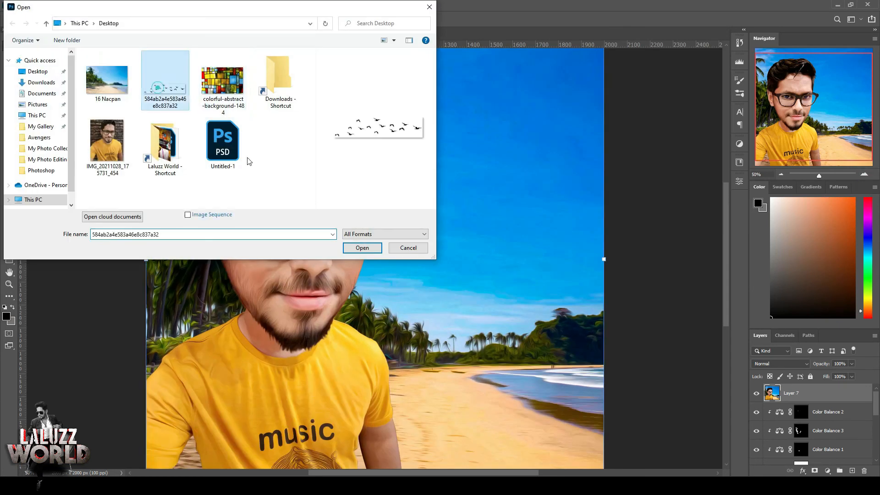
click(361, 248)
click(125, 5)
mouse_move(193, 145)
click(276, 174)
click(566, 333)
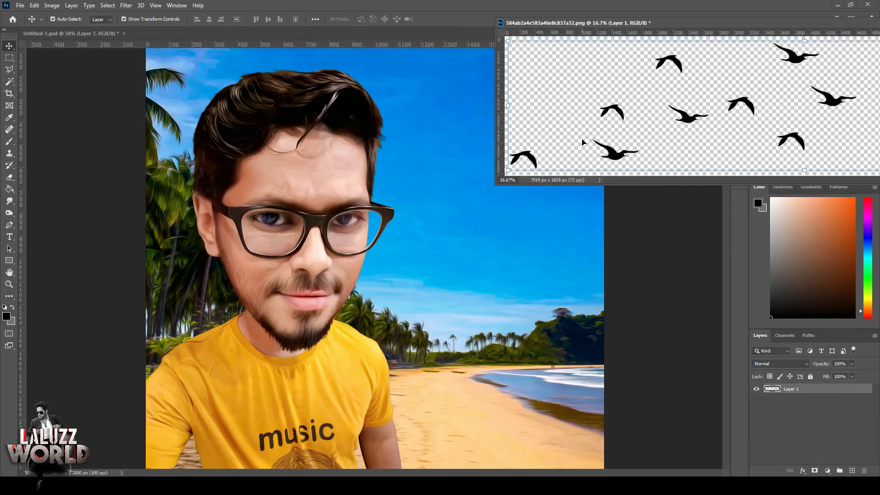
Copy the birds into the portrait document as a new top layer and close the birds image
drag(612, 151, 398, 273)
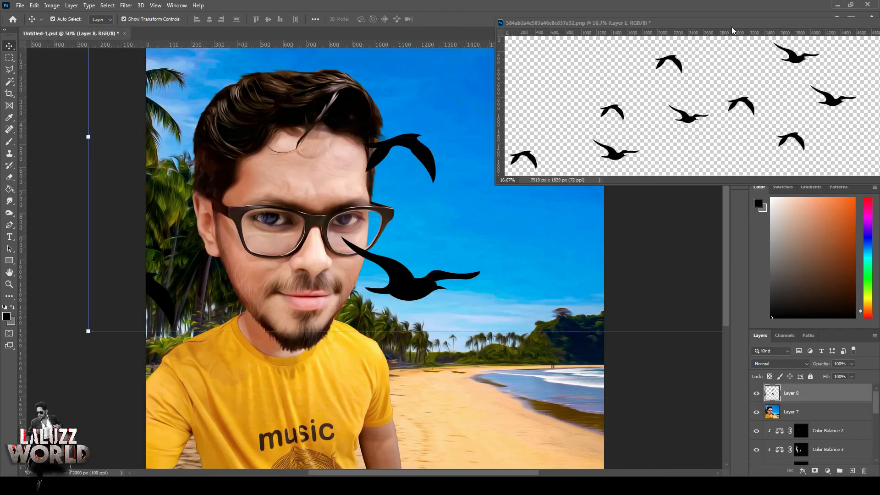
drag(732, 27, 148, 156)
click(522, 151)
click(435, 177)
Scale the birds layer down to a small flock and place it in the open sky beside the man's head
click(782, 174)
click(782, 175)
click(781, 175)
click(782, 174)
drag(303, 179, 639, 229)
drag(661, 270, 385, 230)
drag(470, 212, 407, 235)
key(Return)
click(864, 174)
click(864, 175)
click(865, 174)
click(608, 250)
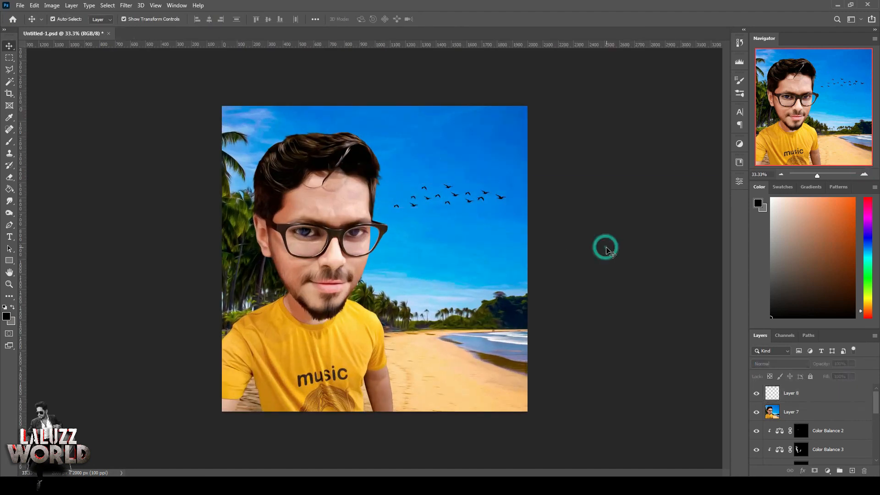
Shrink the bird flock further, tilt it to rise toward the right, and move it lower in the sky
click(454, 195)
click(457, 197)
drag(457, 196, 474, 253)
drag(526, 232, 519, 217)
drag(488, 245, 478, 220)
drag(453, 219, 478, 219)
click(577, 234)
click(576, 235)
Merge the visible layers into a new layer above the birds and save the document
click(837, 401)
key(ctrl+alt+shift+e)
key(ctrl+s)
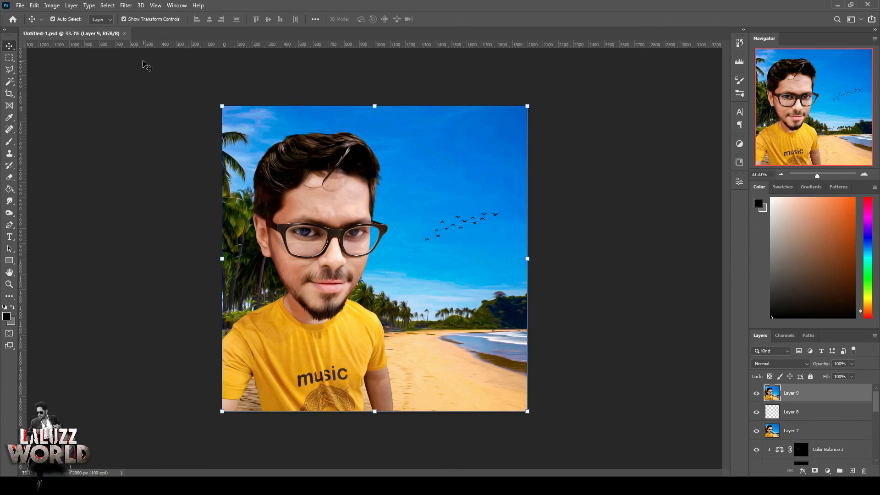
Add a new top layer, fill it with 50% Gray and set its blend mode to Soft Light
click(852, 471)
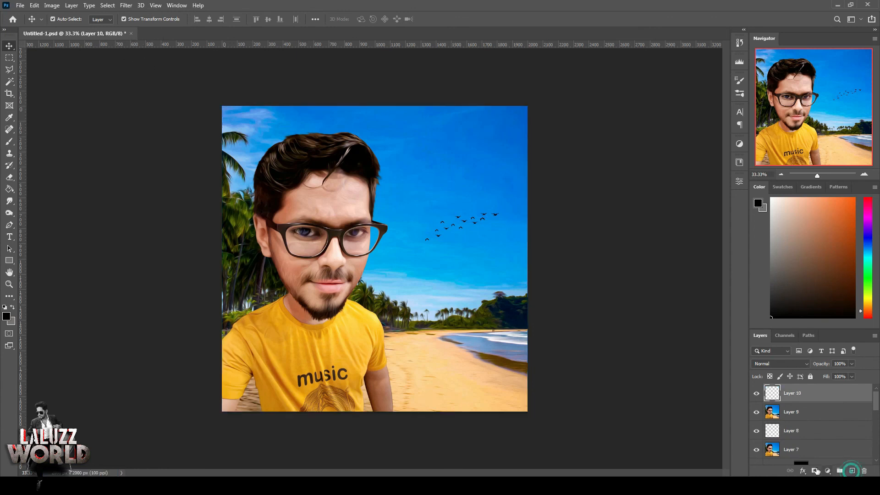
key(super)
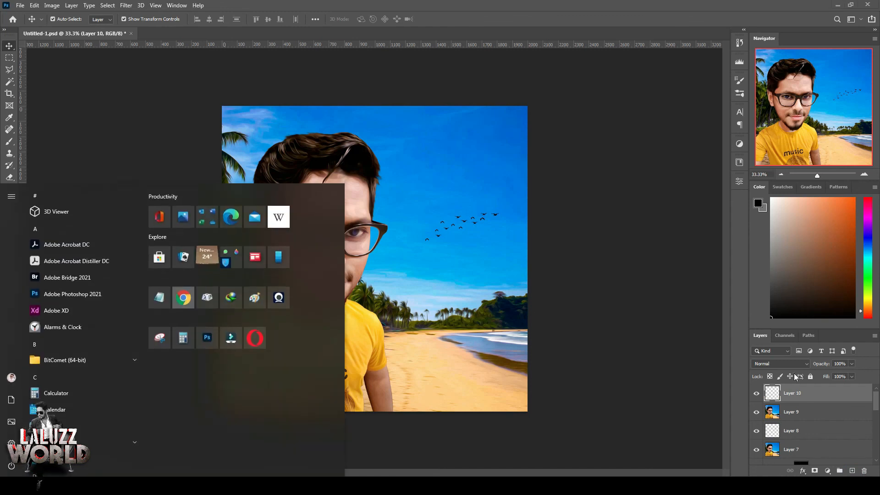
click(793, 376)
click(555, 337)
click(868, 401)
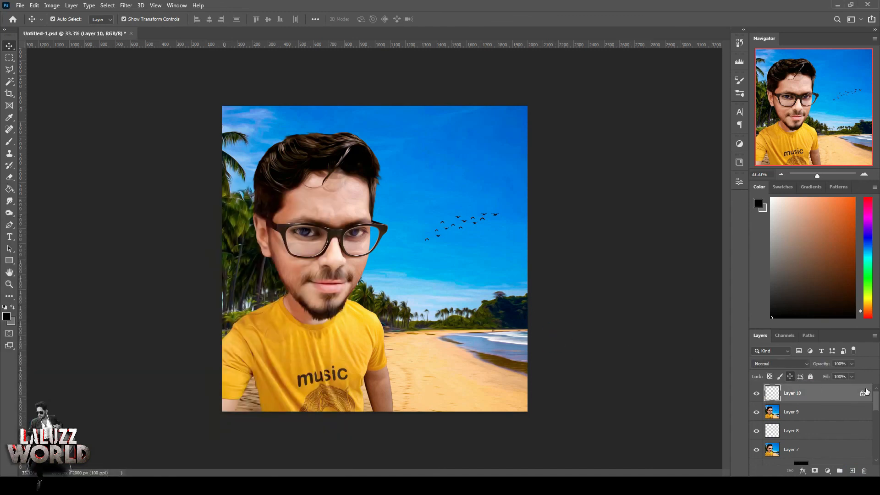
click(701, 264)
key(shift+F5)
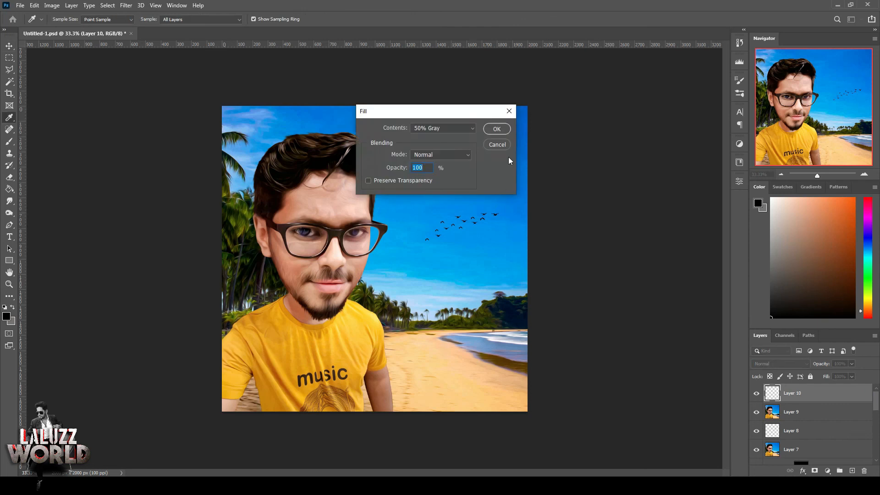
click(498, 129)
click(781, 364)
click(775, 360)
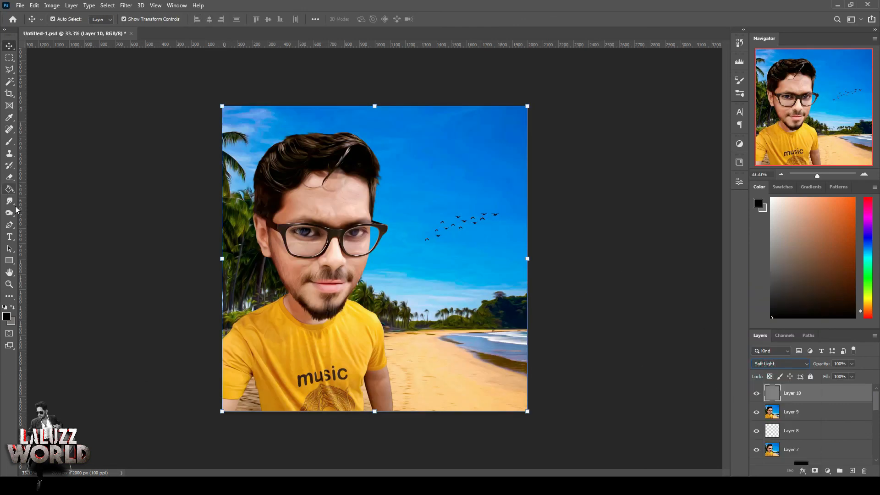
Dodge and burn the shirt and neck area on the gray layer with a 175 px brush, Midtones range and 50% exposure
click(9, 213)
mouse_move(275, 397)
mouse_down()
mouse_move(255, 345)
mouse_move(300, 316)
mouse_up()
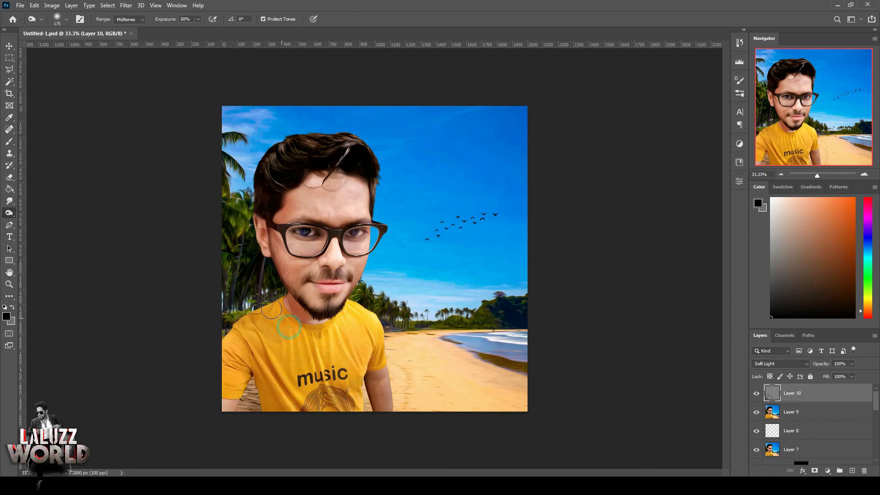
key(v)
click(666, 215)
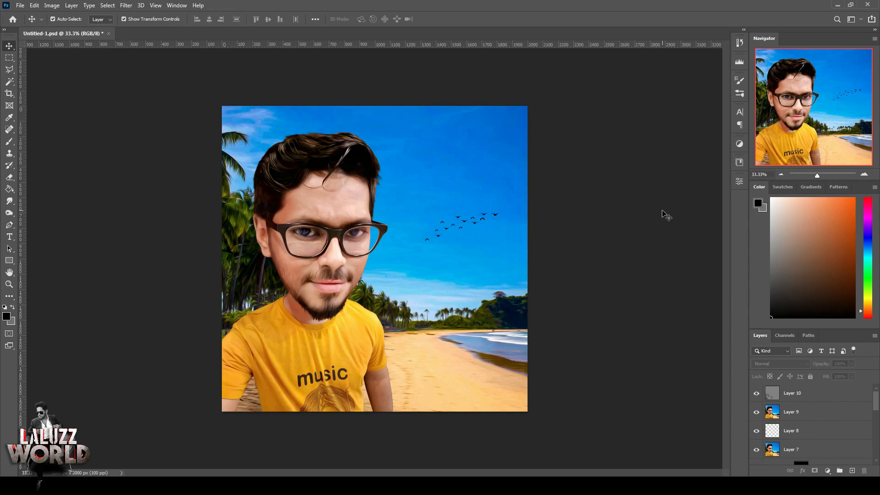
Merge the visible layers into a new top layer and draw a large inverted Camera Raw radial filter centred on the man's face
click(845, 399)
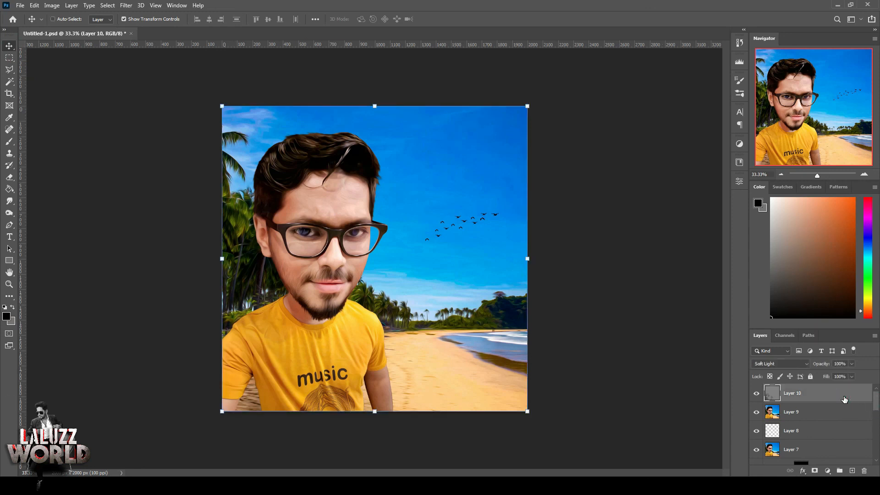
key(ctrl+shift+alt+e)
click(126, 5)
click(142, 75)
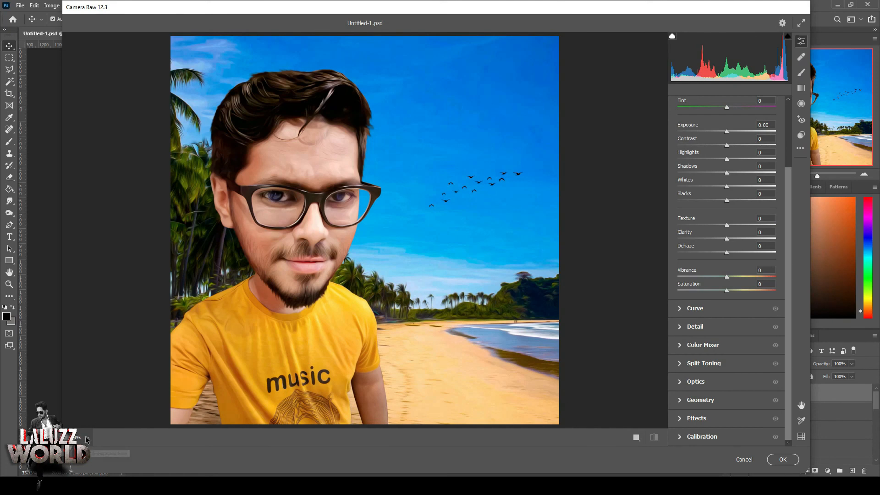
click(86, 439)
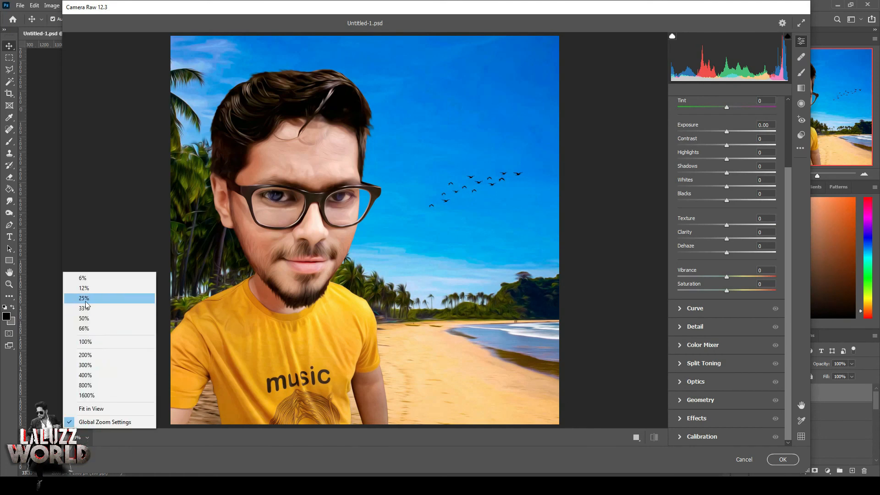
click(87, 321)
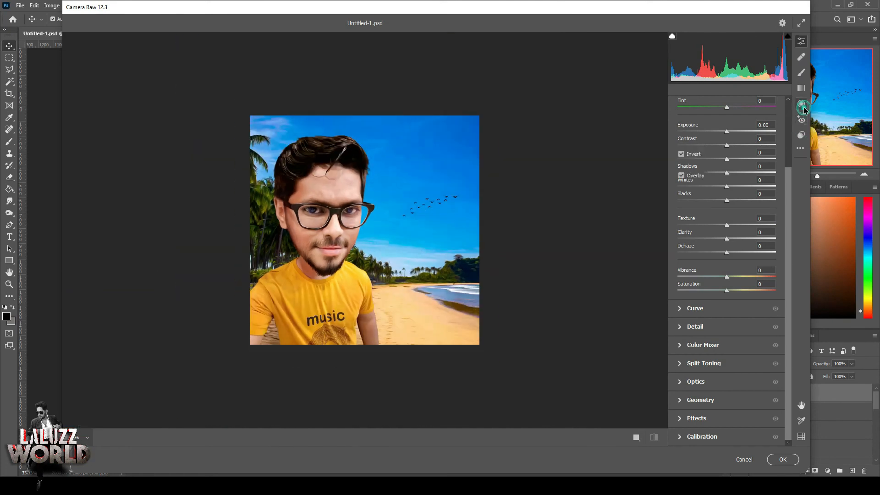
click(802, 104)
drag(245, 121, 402, 304)
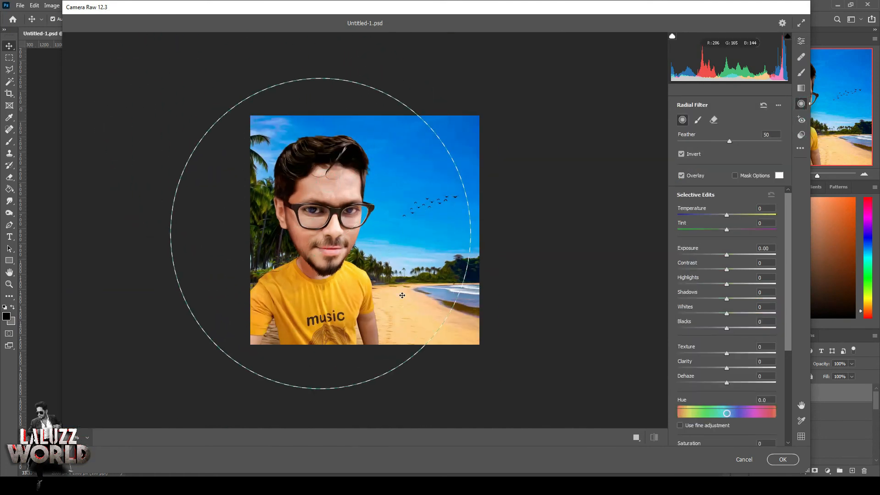
Apply the radial filter with Exposure -0.90, Contrast -43, Highlights -71, Shadows -16, Blacks -21, Texture -90 and Clarity -68
drag(726, 255, 706, 270)
drag(691, 355, 682, 355)
drag(727, 284, 716, 328)
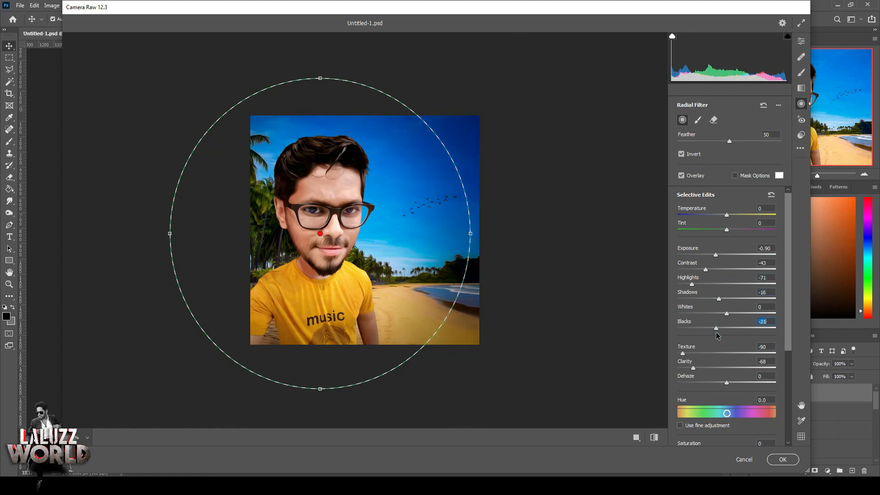
key(Return)
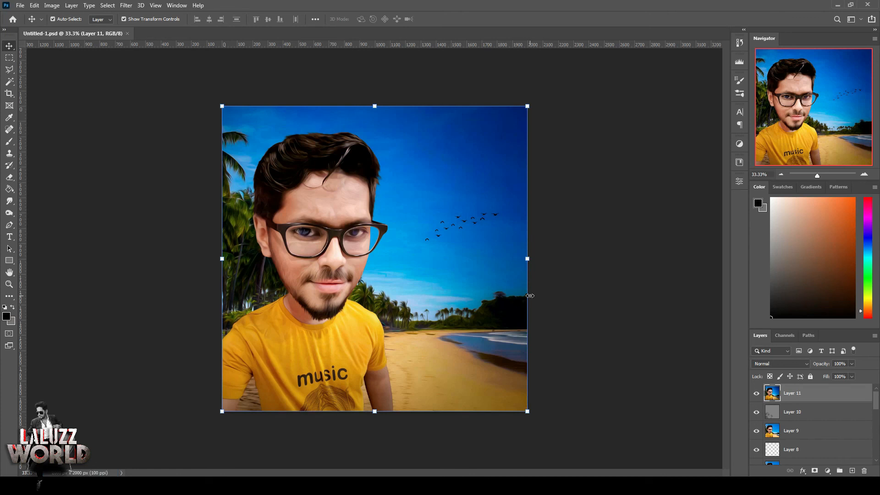
Choose the Blur tool and reduce its brush to 60 px for work around the man's face on the merged layer
click(865, 174)
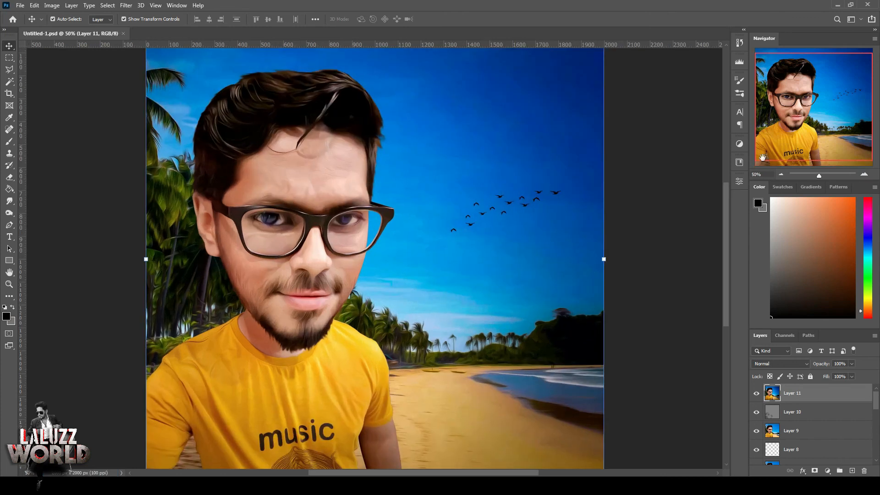
click(864, 174)
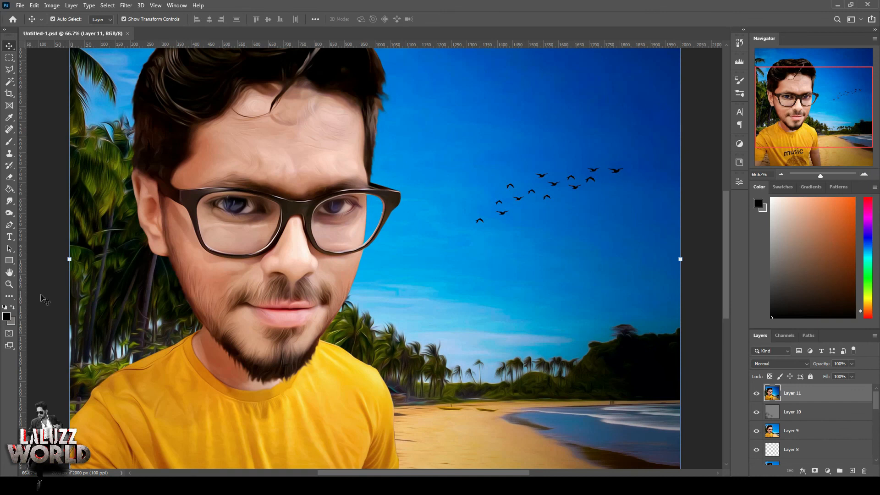
right_click(9, 202)
click(48, 203)
key(bracketleft)
key(bracketleft)
key(bracketleft)
key(bracketleft)
key(bracketleft)
key(bracketleft)
key(bracketleft)
key(bracketleft)
key(bracketleft)
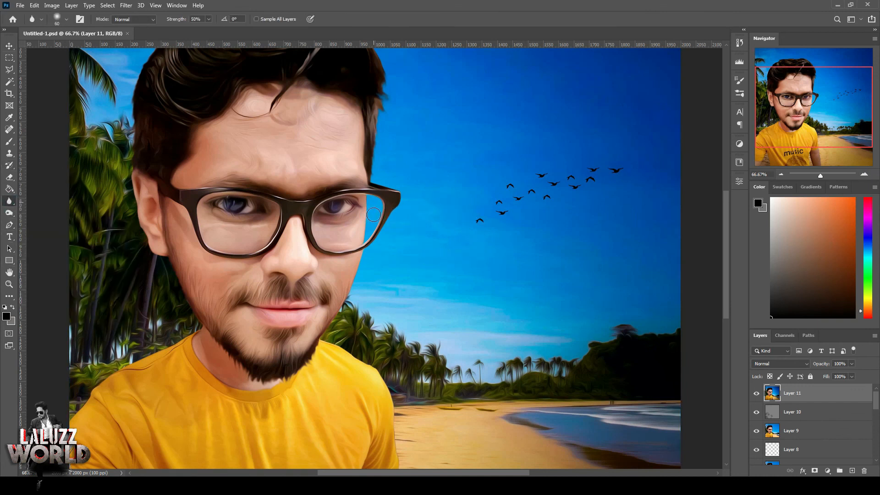